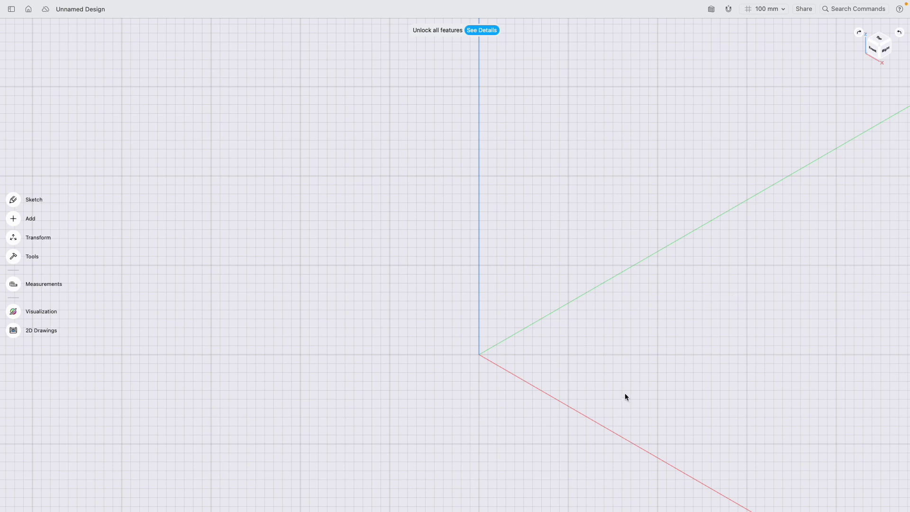
# From the top view, draw a 500 mm diameter circle at the origin and exit sketching
pyautogui.moveTo(577, 359); pyautogui.dragTo(488, 380, button='middle')
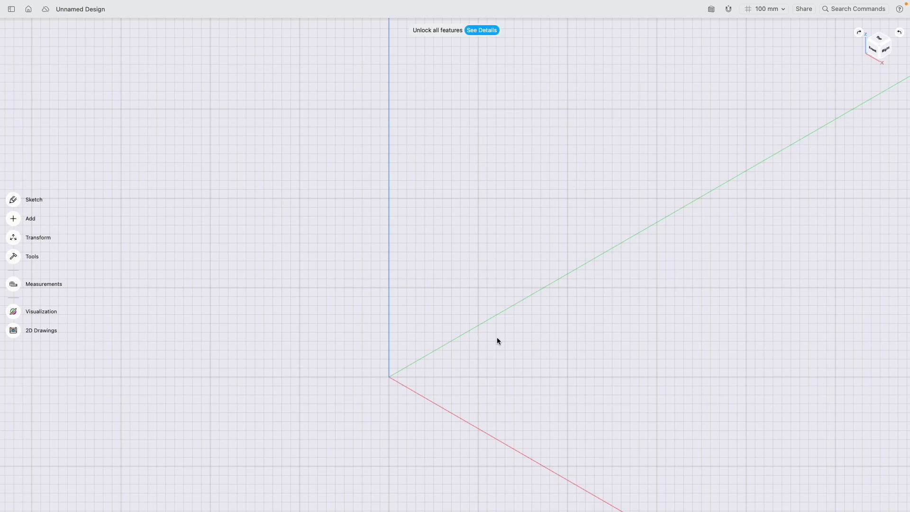
pyautogui.click(879, 38)
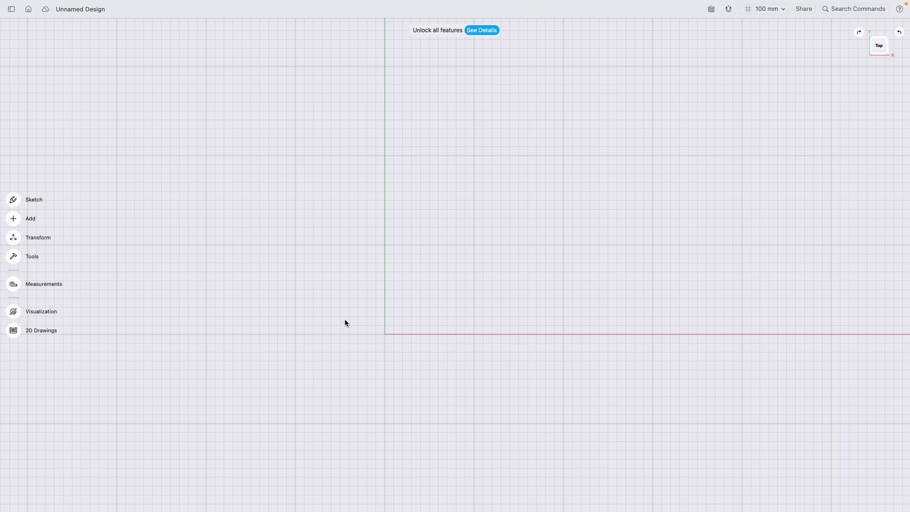
pyautogui.moveTo(338, 313); pyautogui.dragTo(372, 270, button='middle')
pyautogui.click(9, 204)
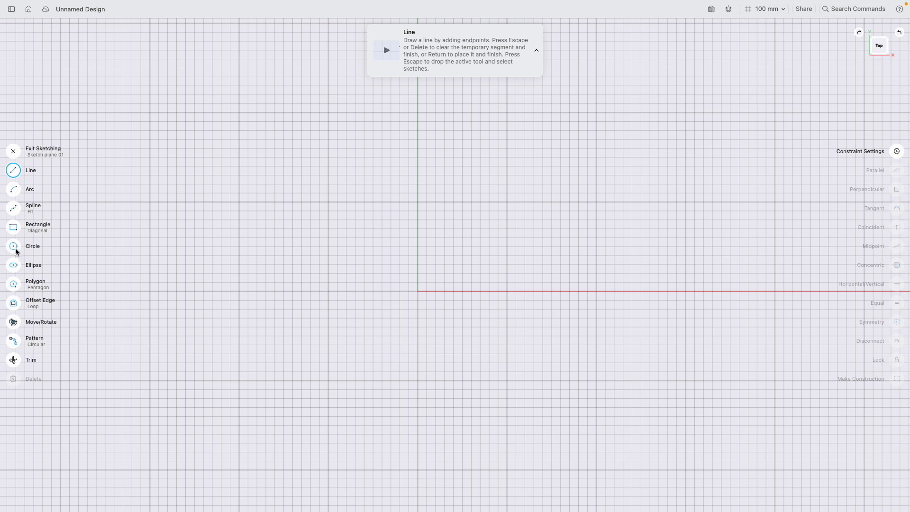
pyautogui.click(15, 248)
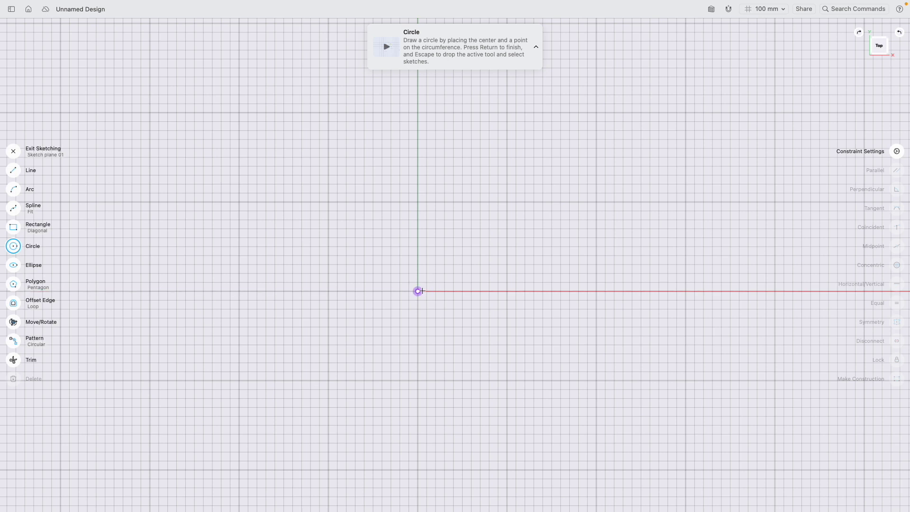
pyautogui.click(418, 291)
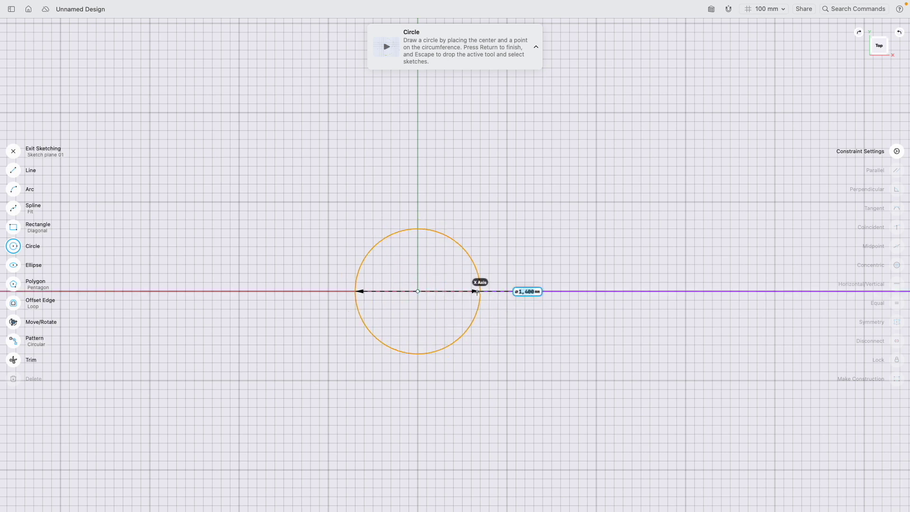
pyautogui.write('500')
pyautogui.press('Return')
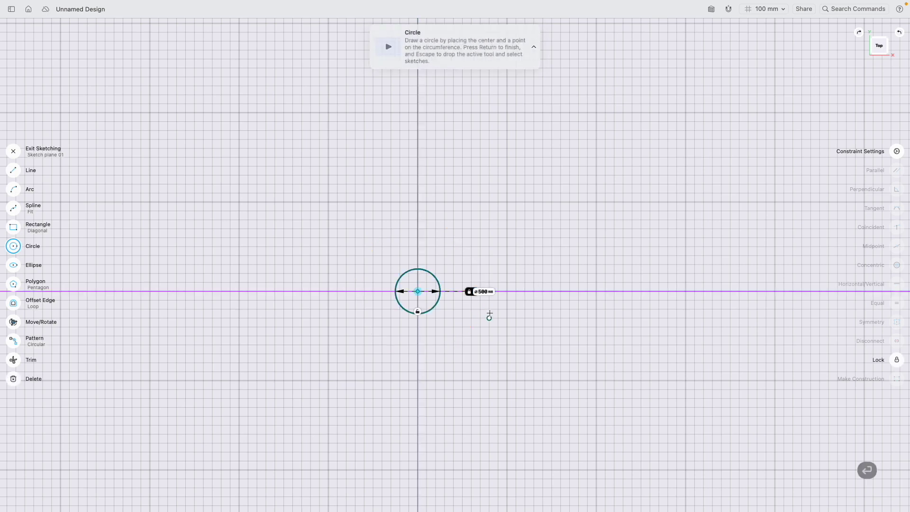
pyautogui.scroll(10, 405, 283)
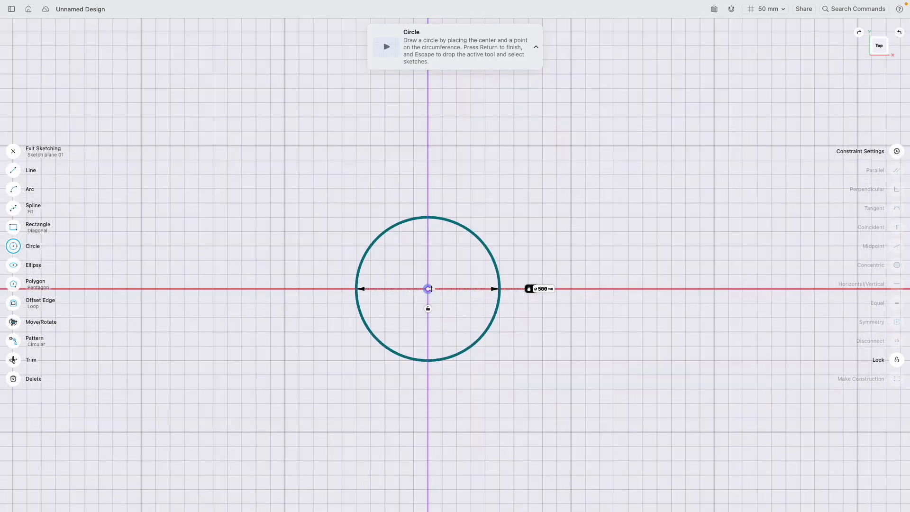
pyautogui.click(13, 152)
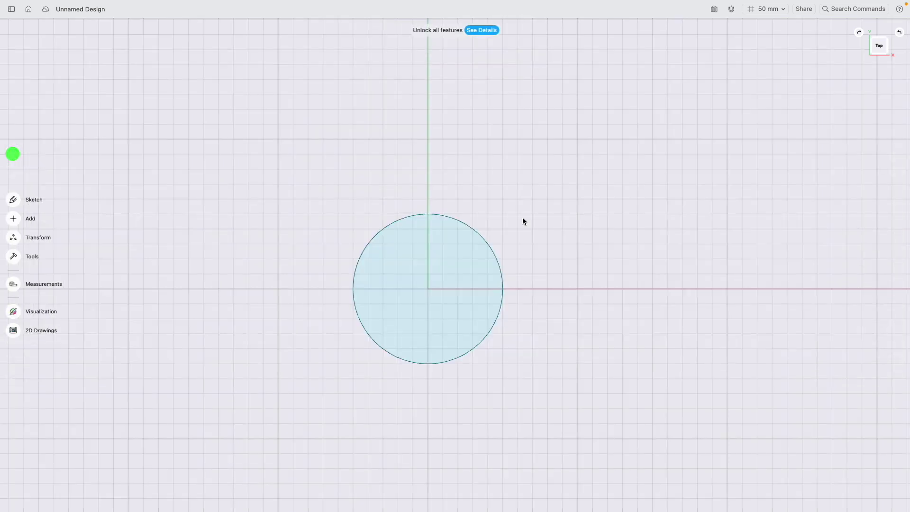
# Offset a construction plane 688 mm above the 500 mm base circle, checking it from the side
pyautogui.click(872, 54)
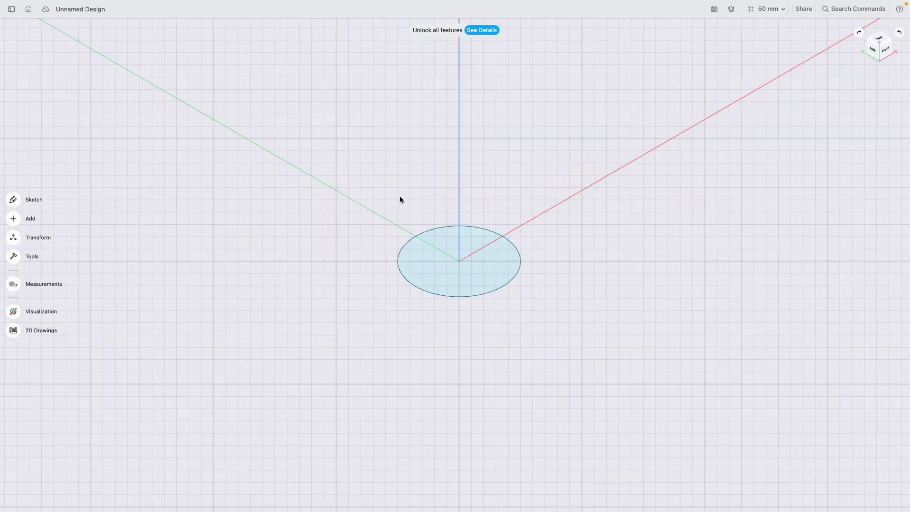
pyautogui.moveTo(481, 221); pyautogui.dragTo(450, 272, button='middle')
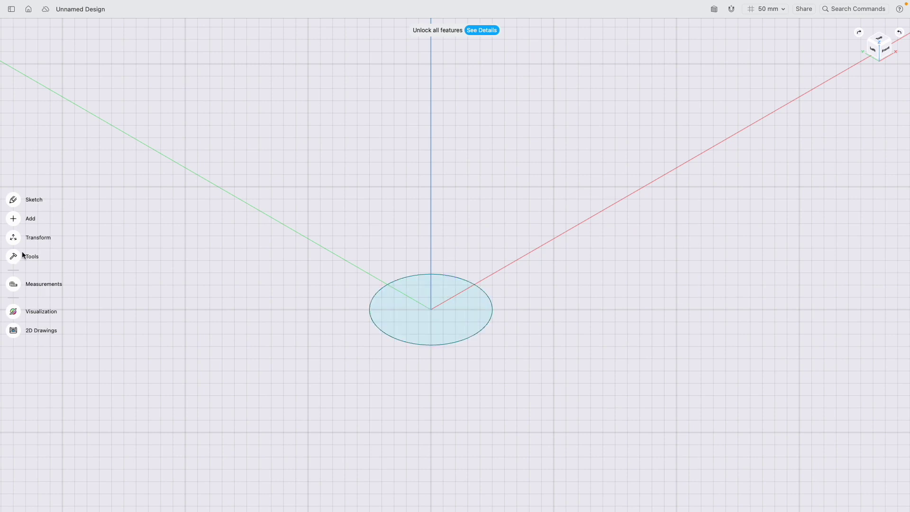
pyautogui.click(13, 219)
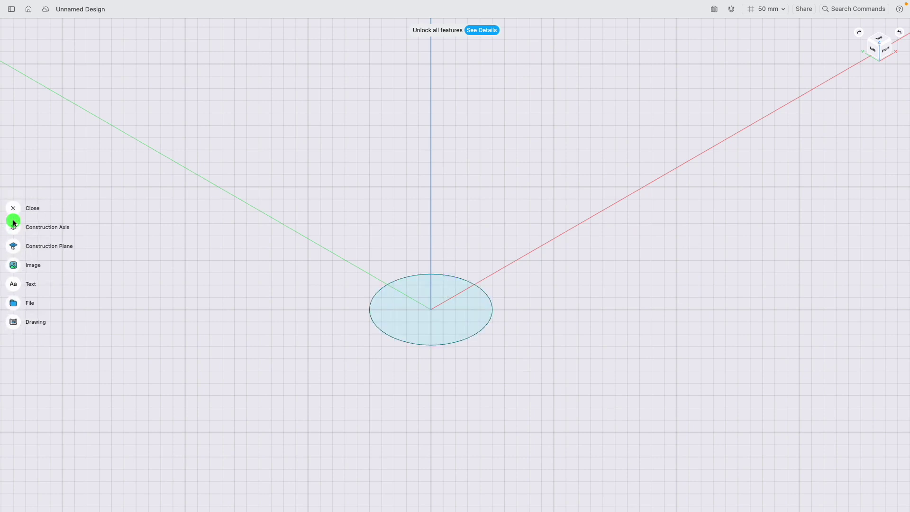
pyautogui.click(11, 246)
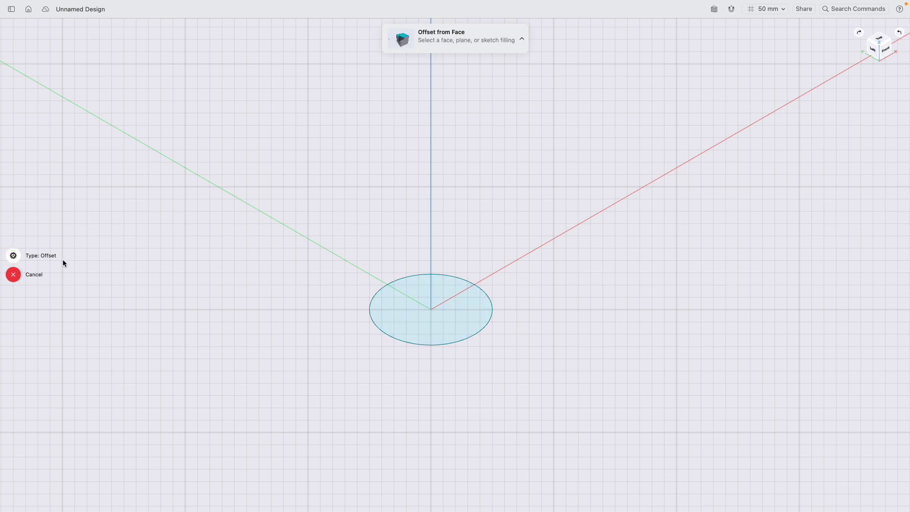
pyautogui.click(443, 316)
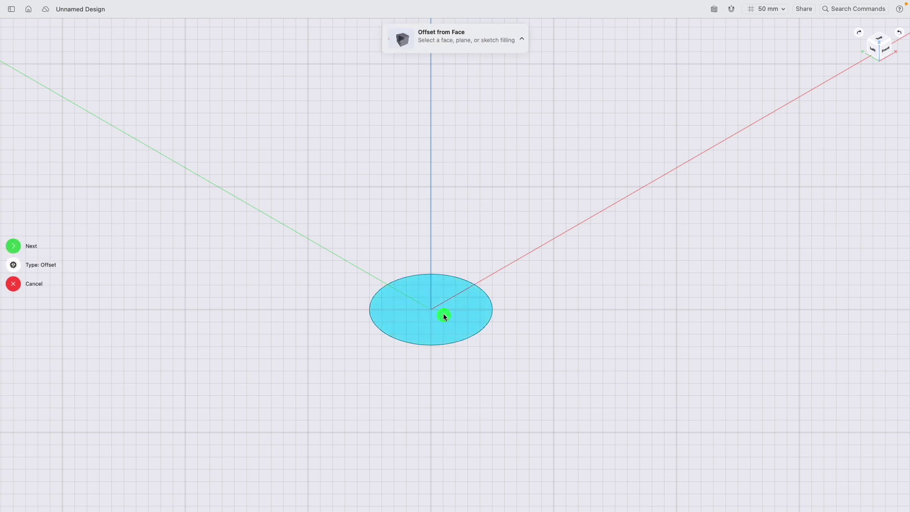
pyautogui.click(15, 246)
pyautogui.moveTo(431, 308); pyautogui.dragTo(464, 209)
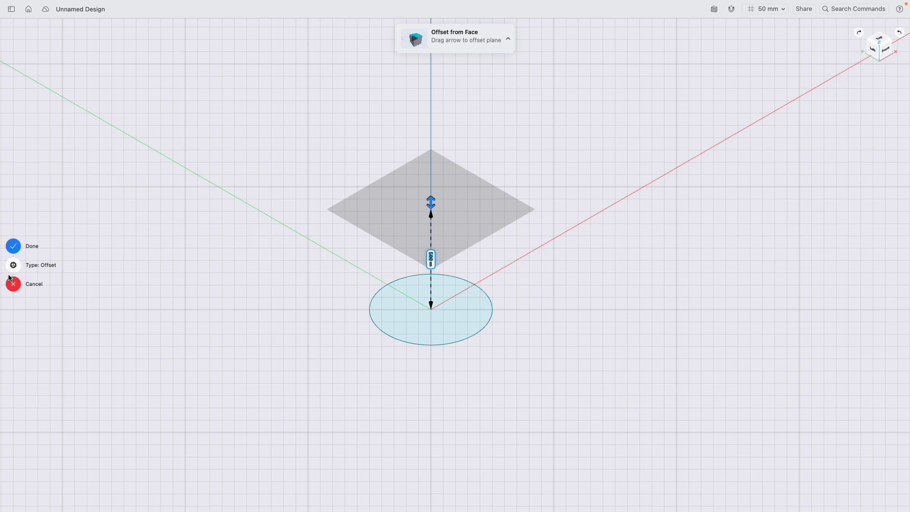
pyautogui.click(13, 245)
pyautogui.click(874, 50)
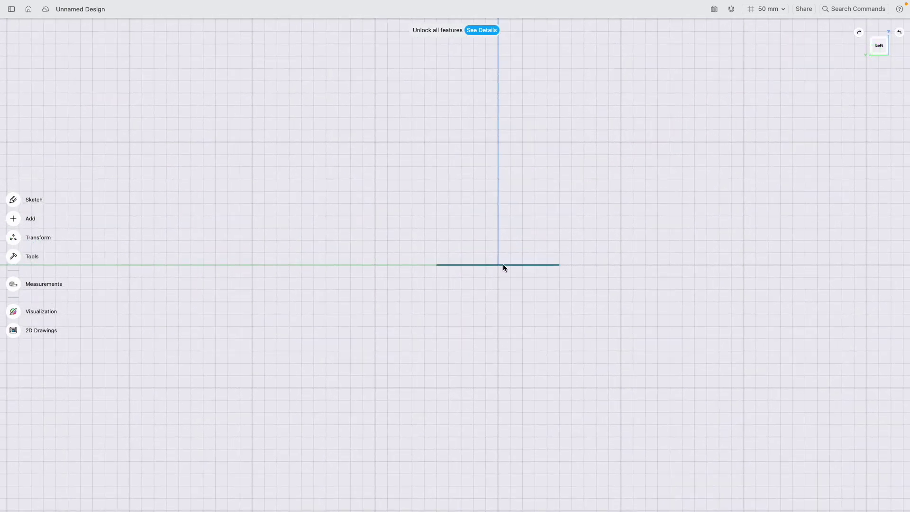
pyautogui.moveTo(510, 145); pyautogui.dragTo(486, 170, button='middle')
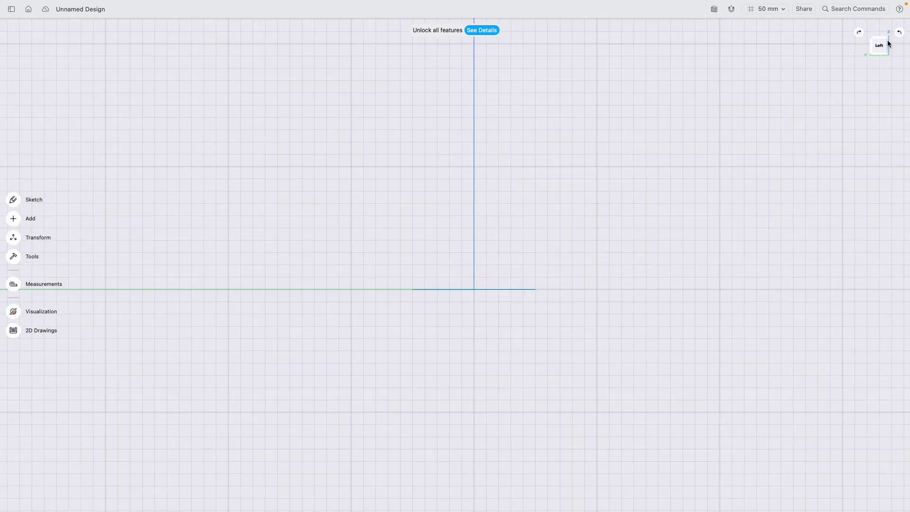
pyautogui.click(889, 42)
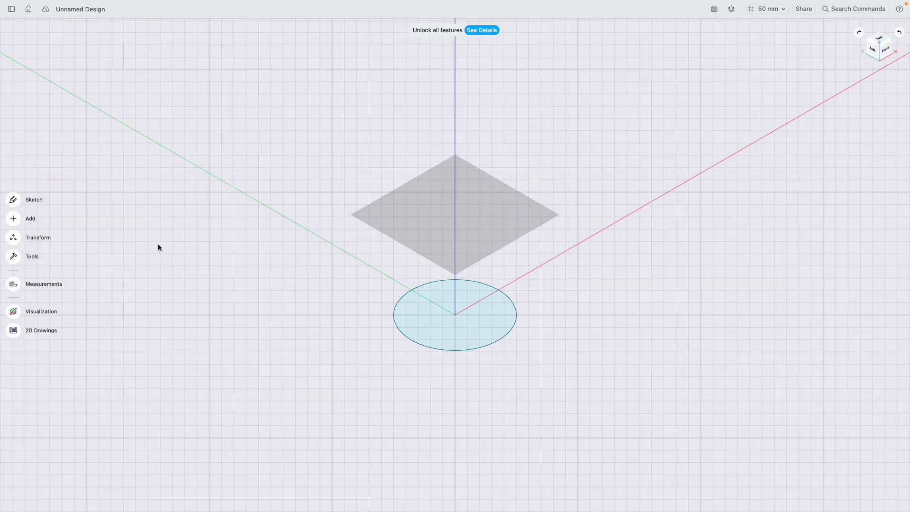
# On the raised plane, draw a 300 mm circle centred on its origin and exit sketching
pyautogui.click(386, 216)
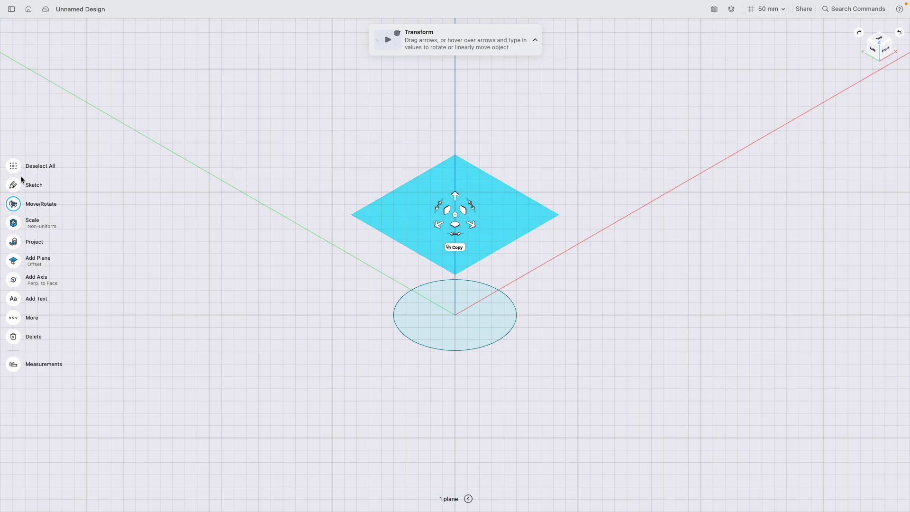
pyautogui.click(12, 187)
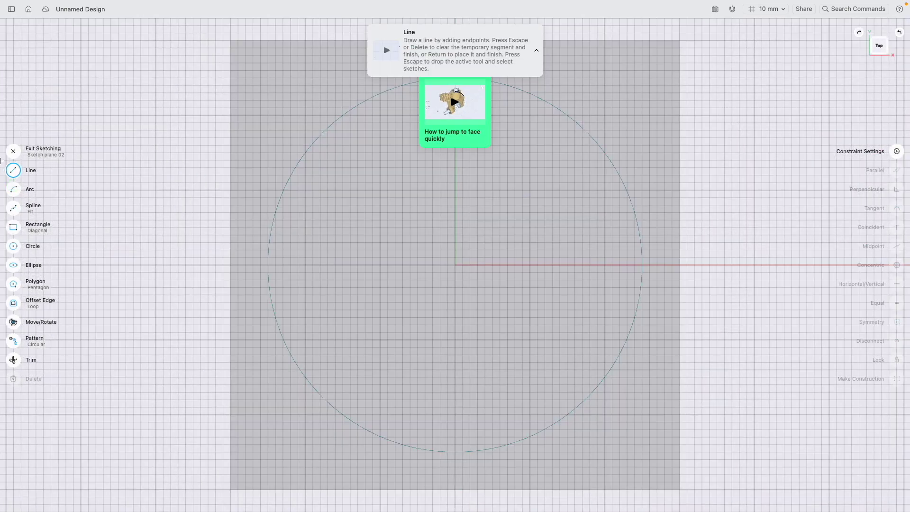
pyautogui.click(13, 247)
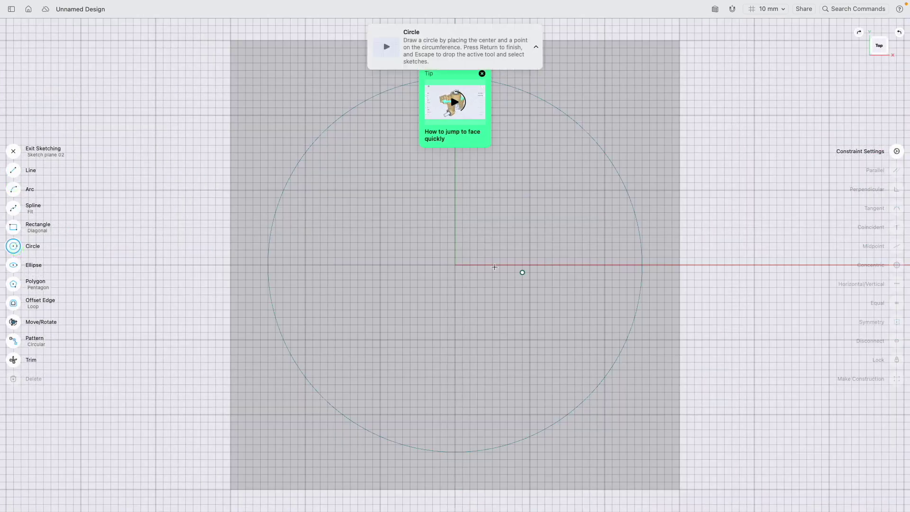
pyautogui.click(455, 264)
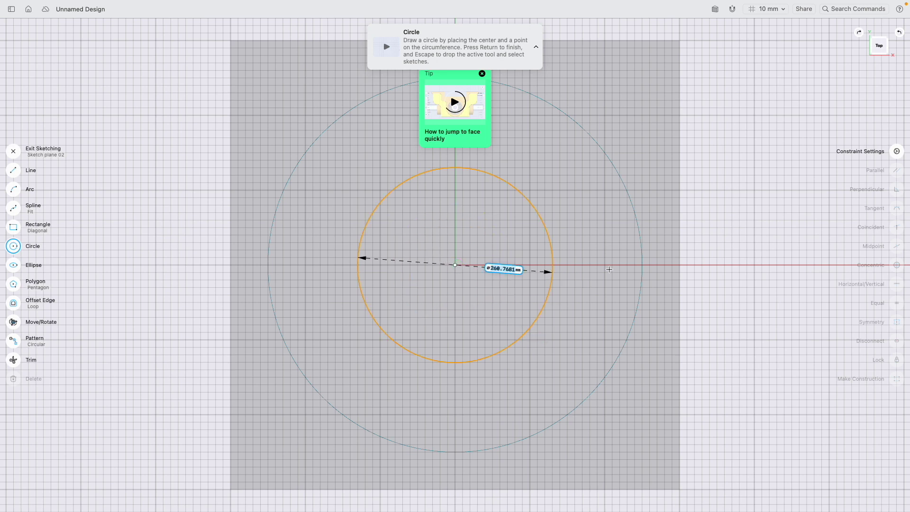
pyautogui.click(567, 265)
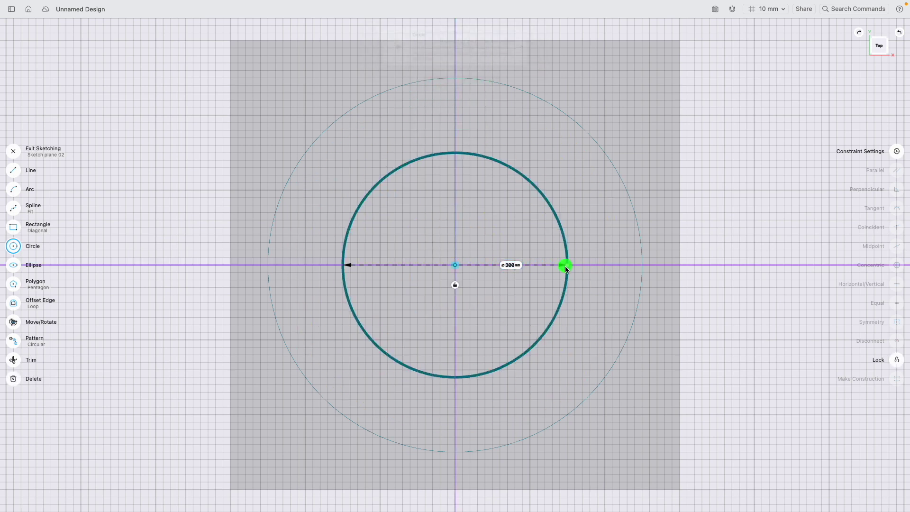
pyautogui.click(13, 151)
pyautogui.moveTo(870, 52); pyautogui.dragTo(865, 61)
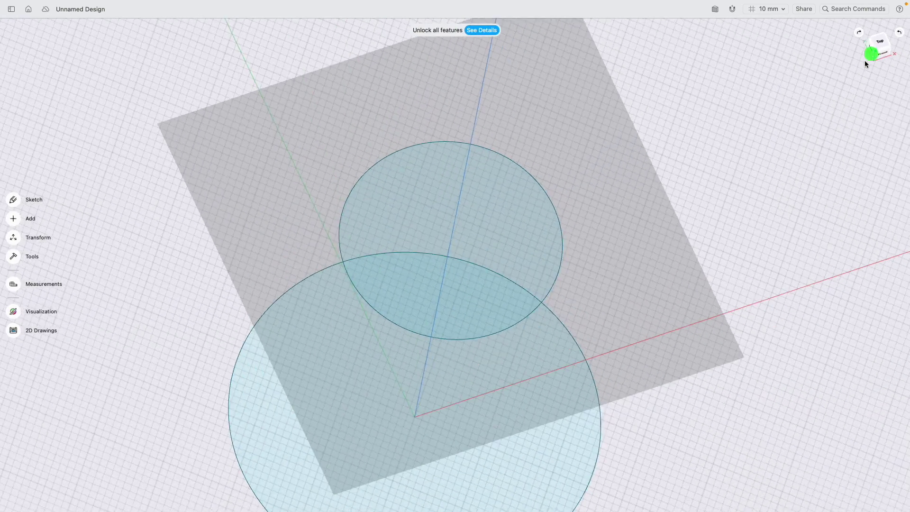
pyautogui.click(865, 60)
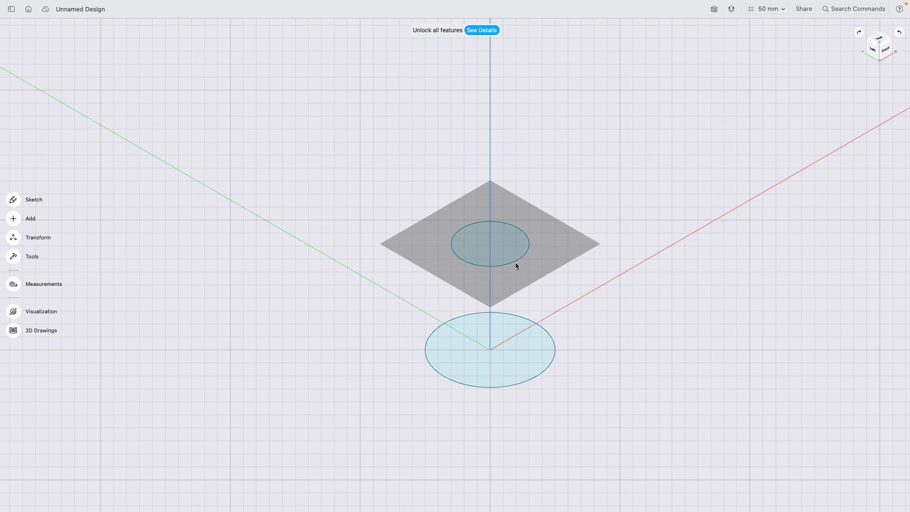
pyautogui.scroll(3, 562, 350)
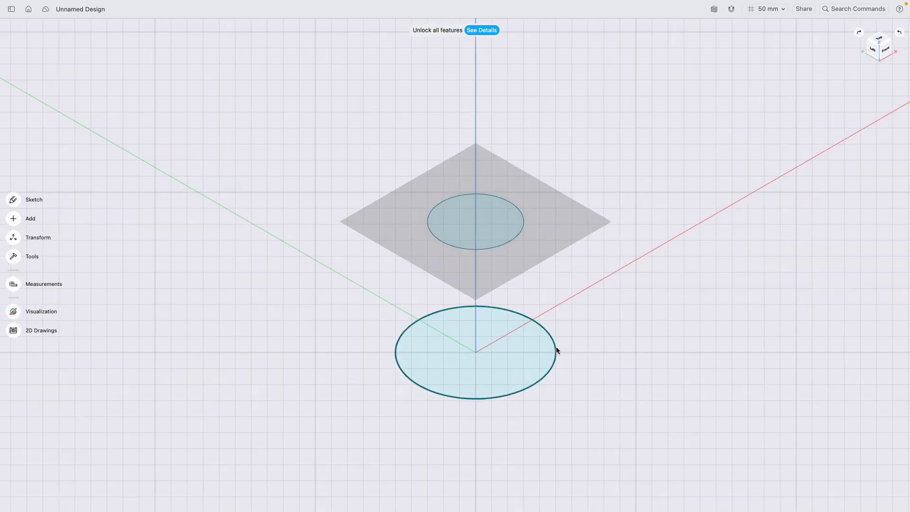
# Start a loft from the 500 mm base circle up to the 300 mm top circle
pyautogui.click(13, 257)
pyautogui.click(14, 217)
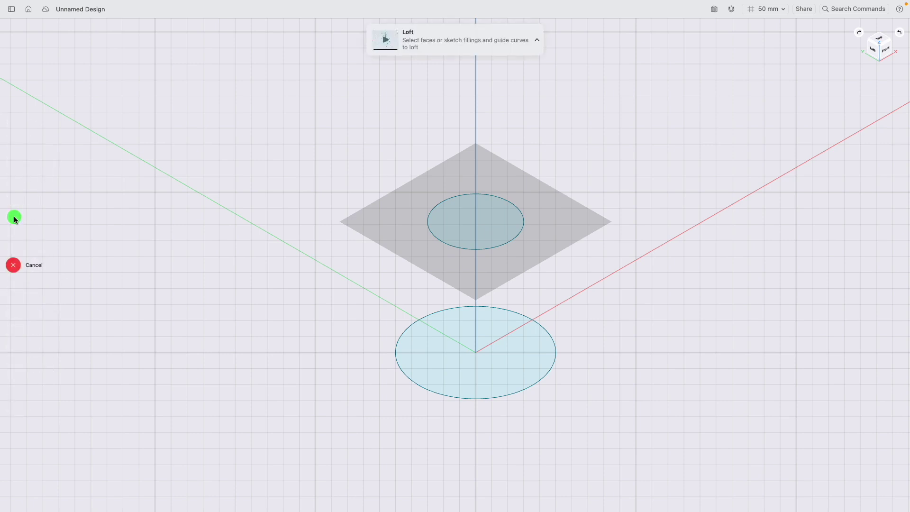
pyautogui.click(451, 391)
pyautogui.click(452, 390)
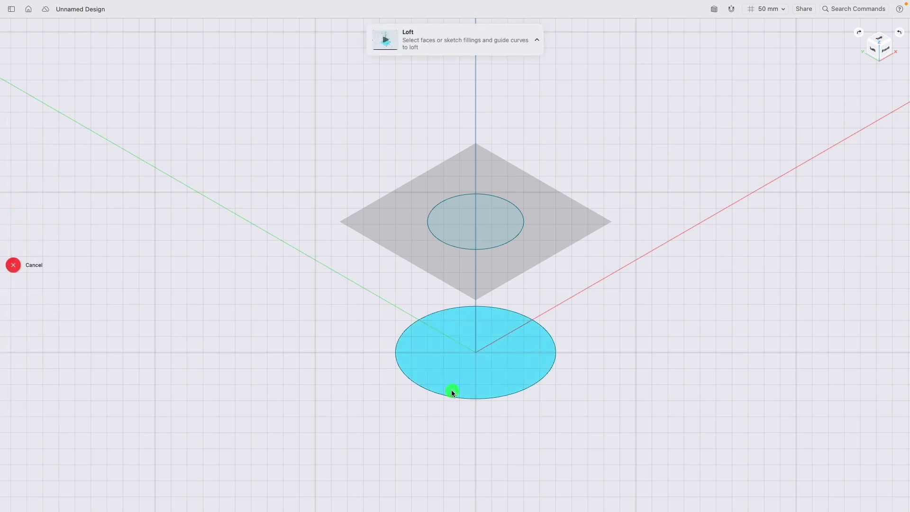
pyautogui.click(457, 240)
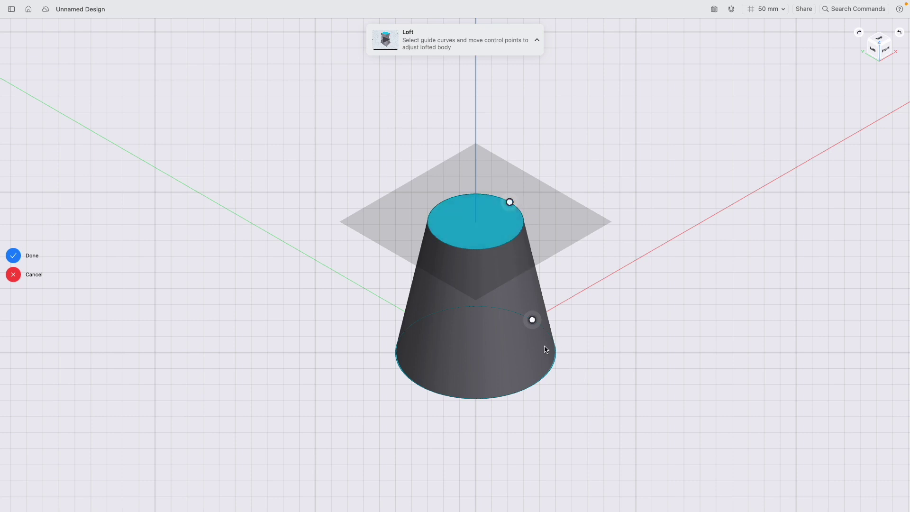
# Drag the loft's control points to pinch its sides into an hourglass waist and finish it
pyautogui.click(536, 324)
pyautogui.moveTo(537, 325)
pyautogui.mouseDown()
pyautogui.moveTo(569, 363)
pyautogui.moveTo(548, 389)
pyautogui.moveTo(485, 388)
pyautogui.moveTo(490, 393)
pyautogui.mouseUp()
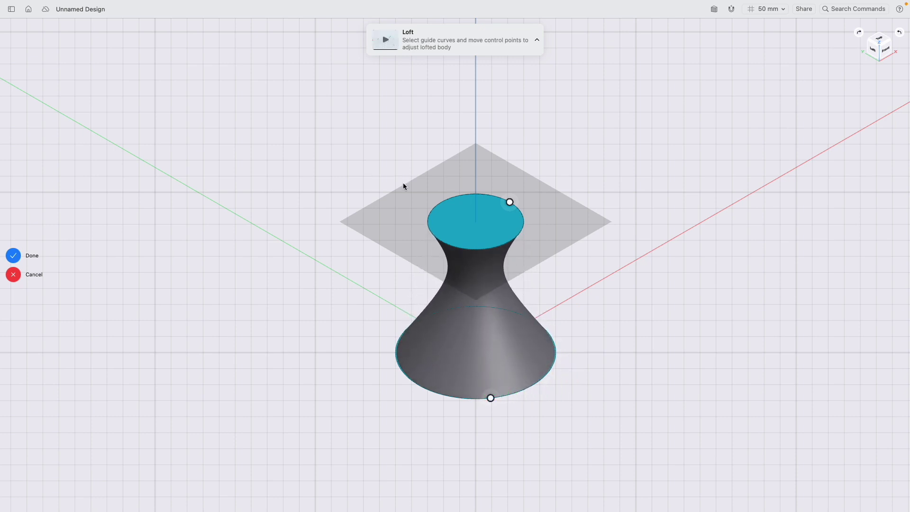
pyautogui.scroll(3, 434, 227)
pyautogui.moveTo(541, 310); pyautogui.dragTo(579, 254, button='middle')
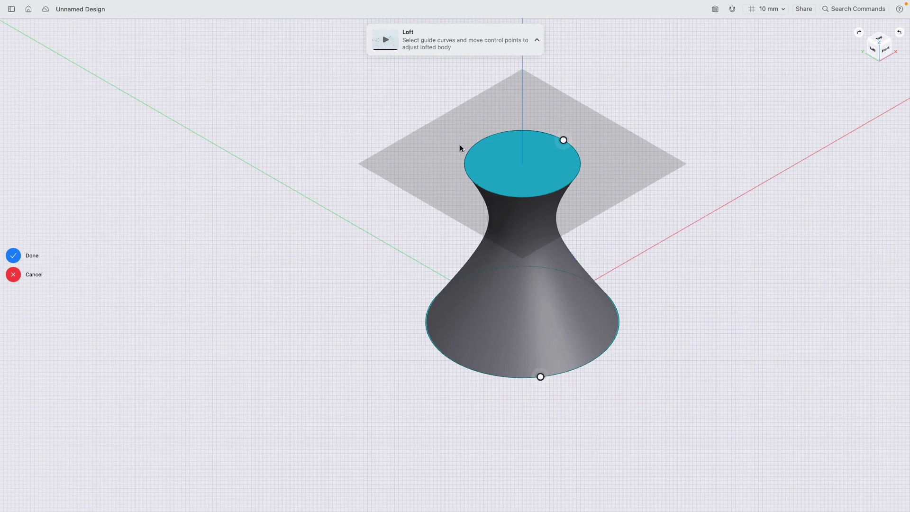
pyautogui.moveTo(541, 378)
pyautogui.mouseDown()
pyautogui.moveTo(558, 373)
pyautogui.moveTo(521, 374)
pyautogui.moveTo(530, 377)
pyautogui.mouseUp()
pyautogui.scroll(3, 521, 275)
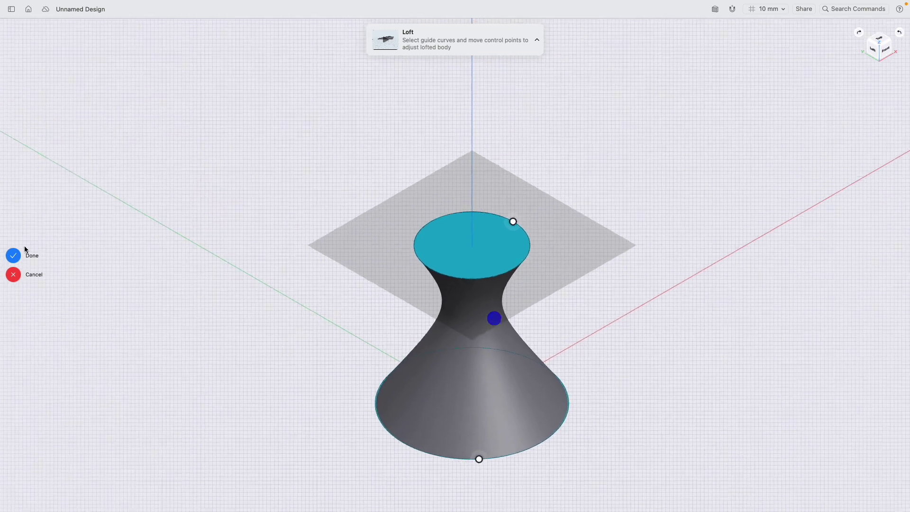
pyautogui.click(14, 255)
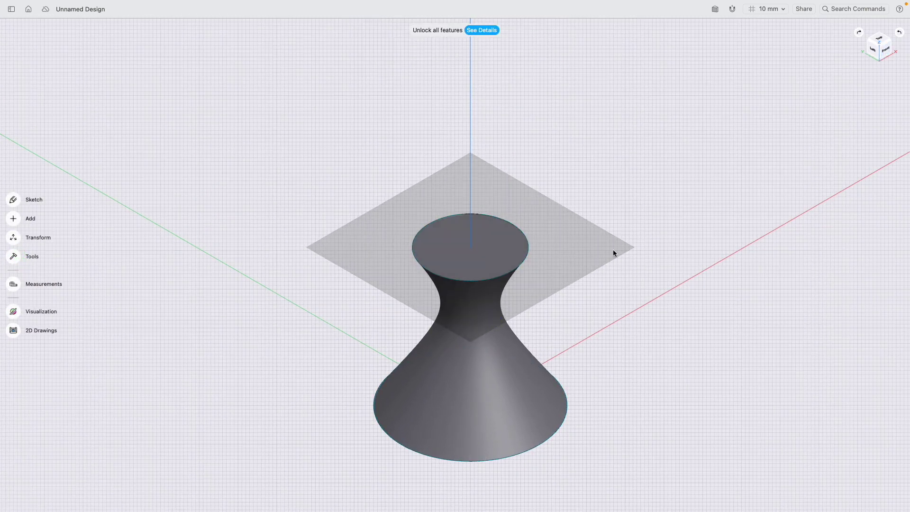
pyautogui.click(885, 49)
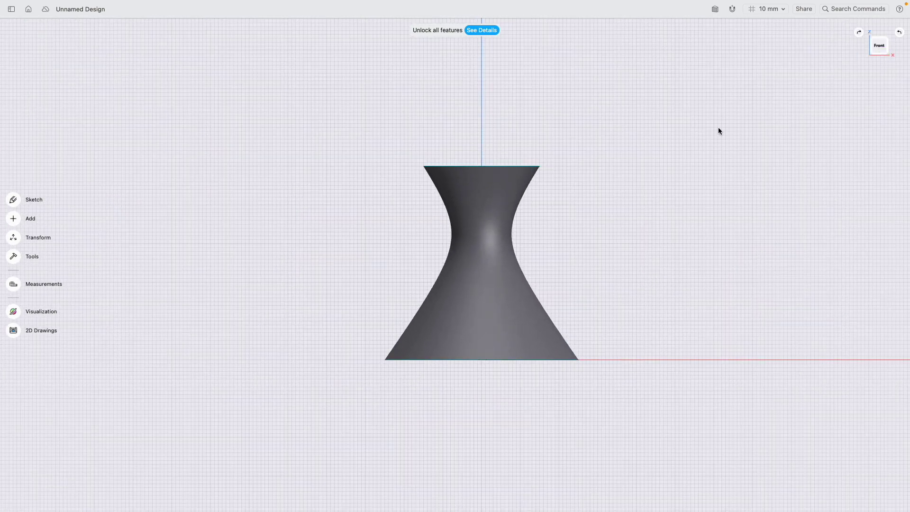
# In front view, sketch a vertical line from the base centre to just above the vase top
pyautogui.moveTo(308, 282); pyautogui.dragTo(254, 323, button='middle')
pyautogui.click(18, 199)
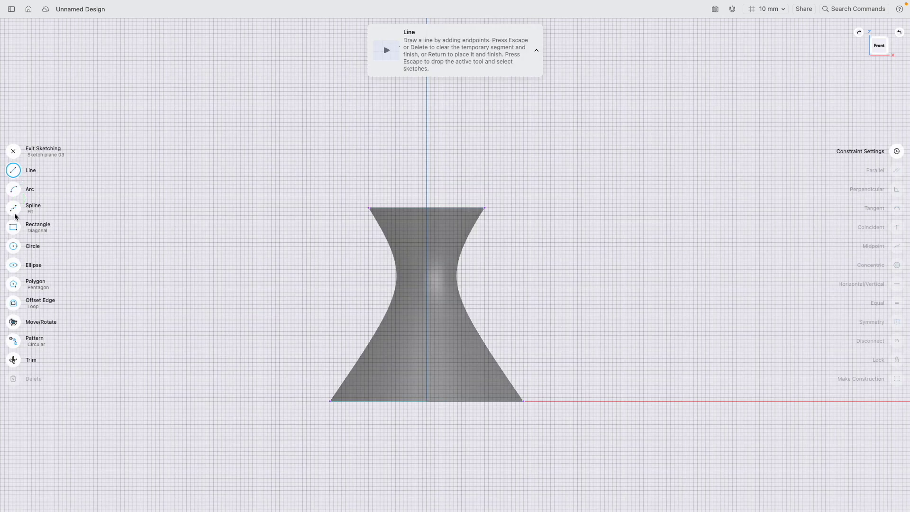
pyautogui.click(13, 172)
pyautogui.click(13, 171)
pyautogui.click(426, 401)
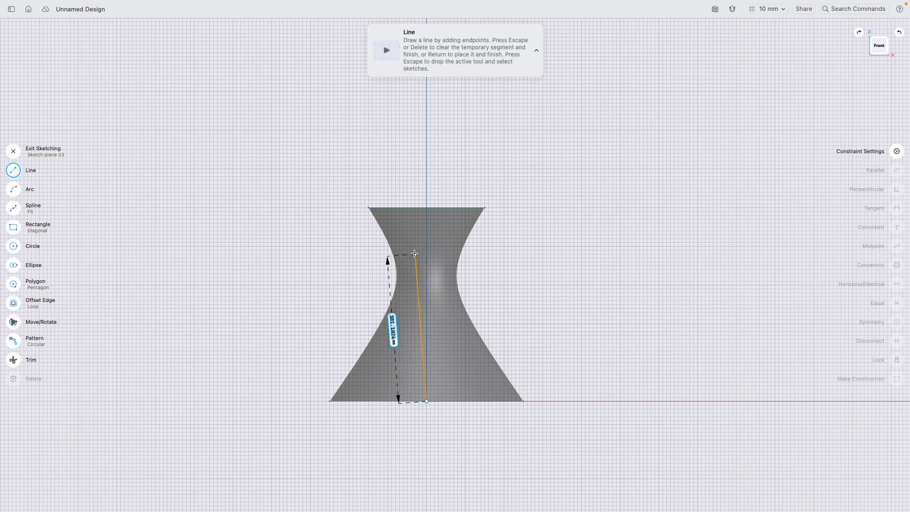
pyautogui.click(427, 188)
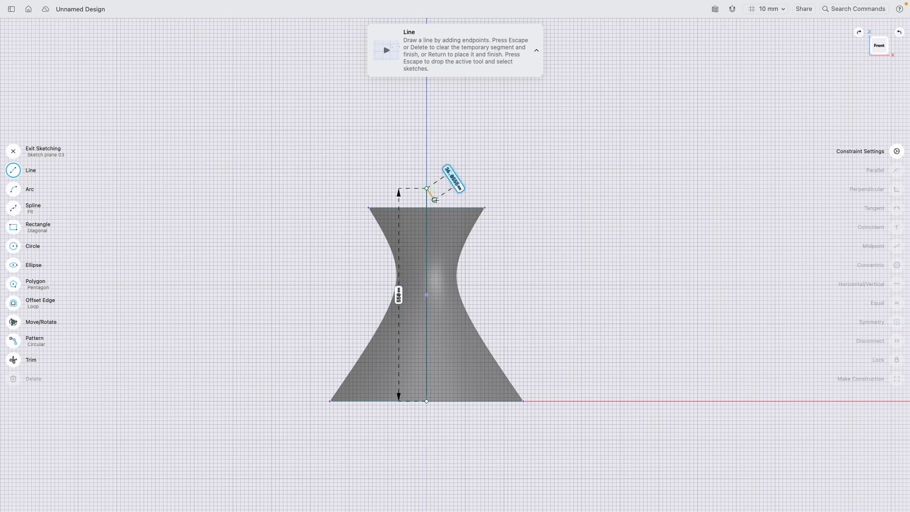
pyautogui.press('Escape')
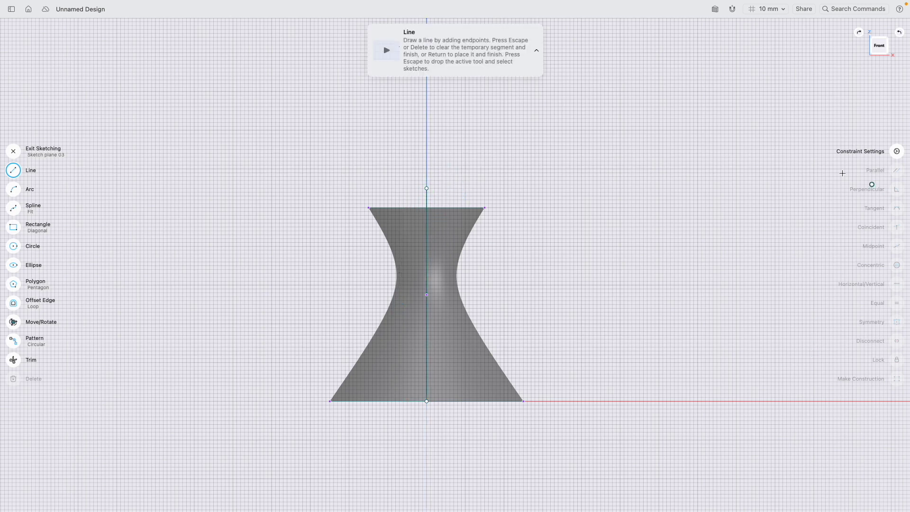
pyautogui.press('Escape')
pyautogui.click(12, 152)
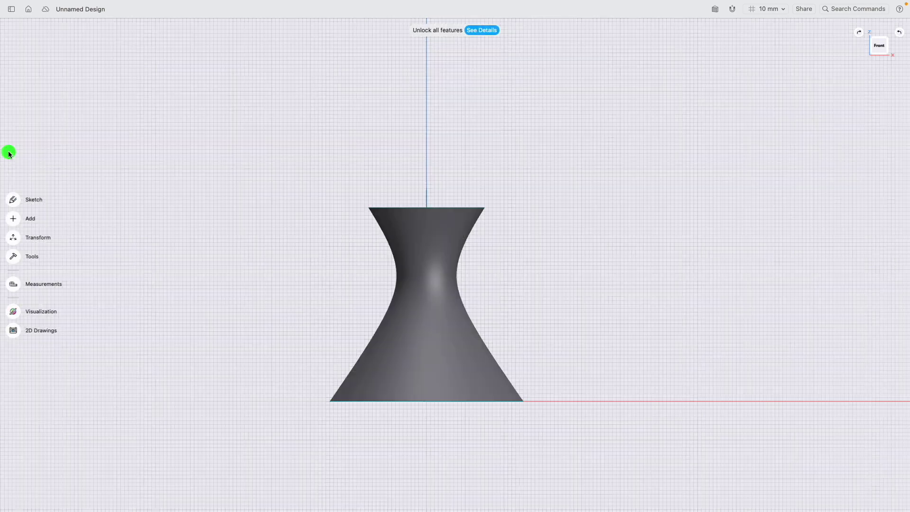
# Return to the angled isometric view of the vase, briefly opening and closing Transform
pyautogui.click(889, 39)
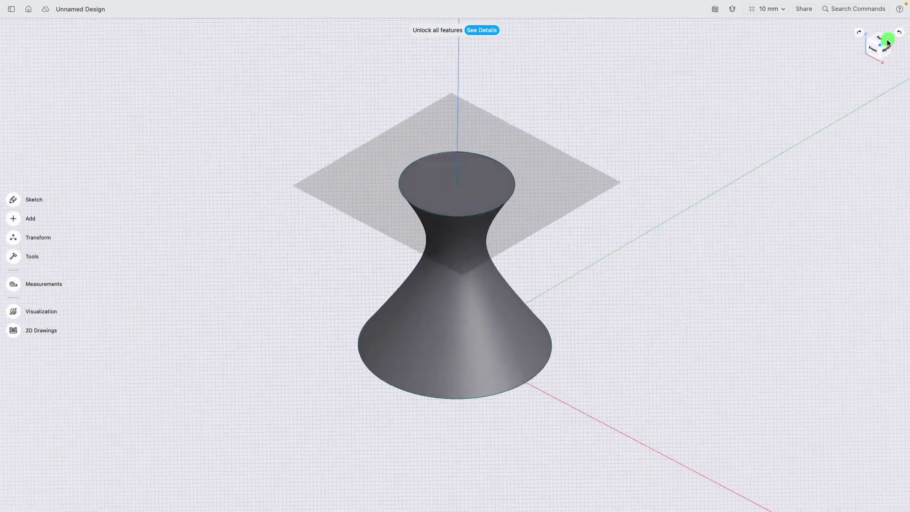
pyautogui.moveTo(624, 196); pyautogui.dragTo(602, 199, button='middle')
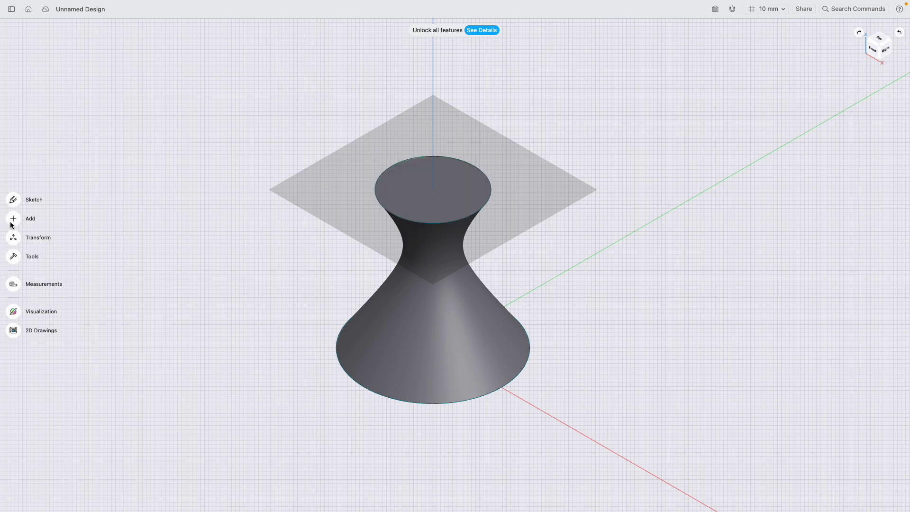
pyautogui.click(14, 238)
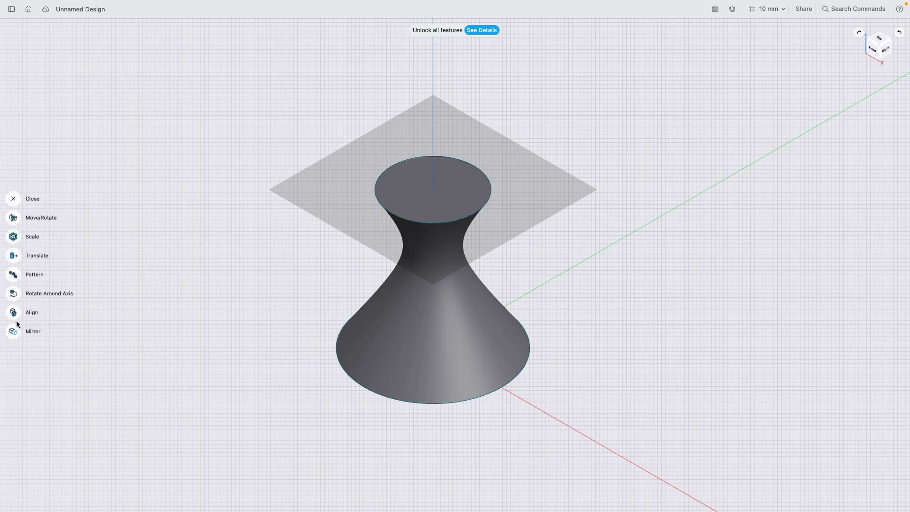
pyautogui.press('Escape')
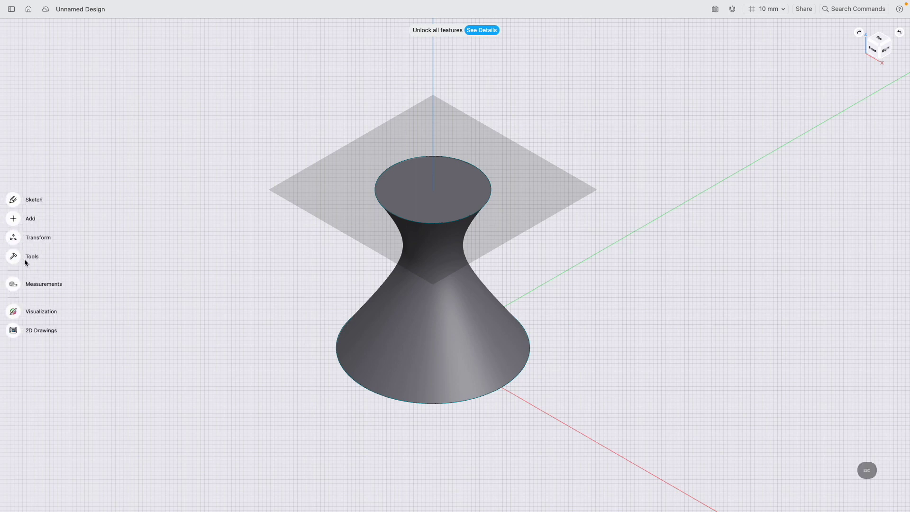
# Project the vertical centre line onto the vase's curved side face, splitting it in two
pyautogui.click(13, 257)
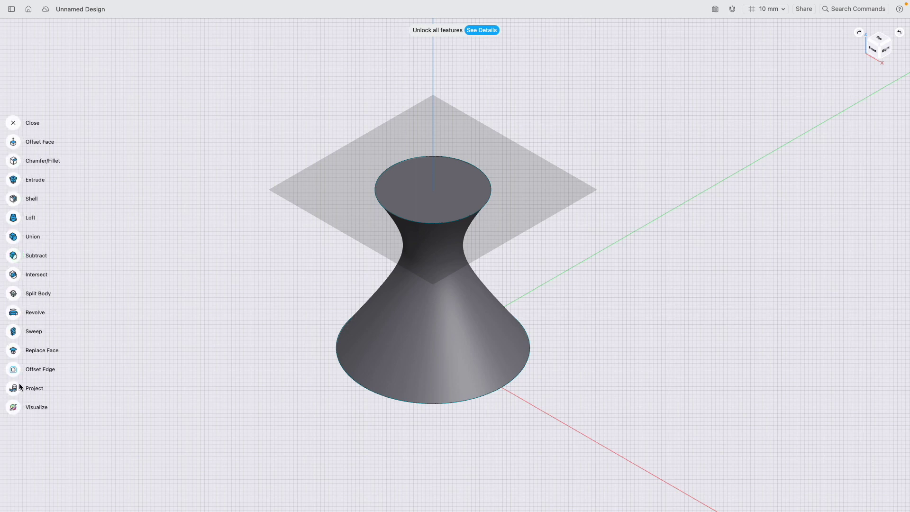
pyautogui.click(14, 390)
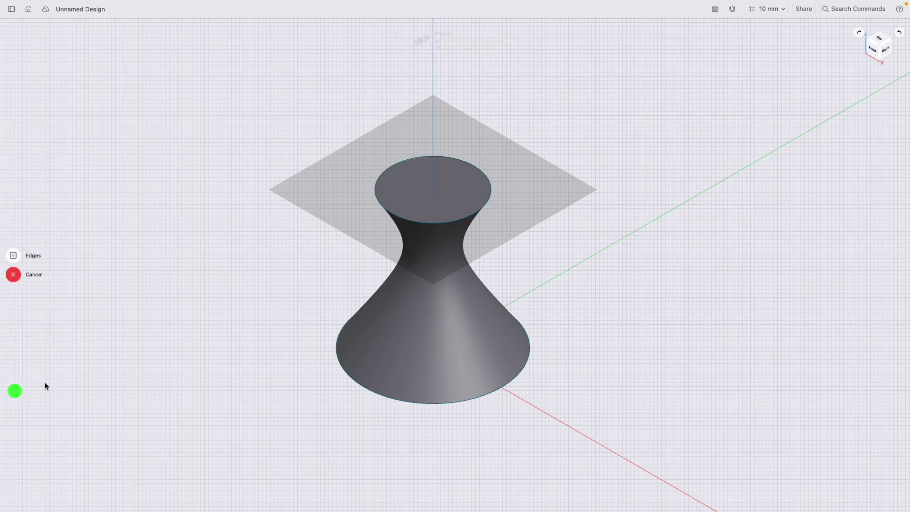
pyautogui.click(435, 178)
pyautogui.click(394, 349)
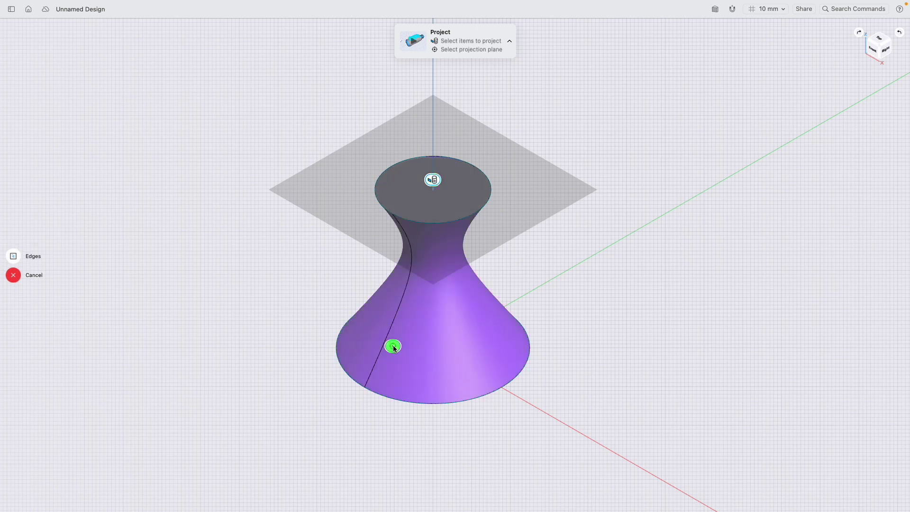
pyautogui.scroll(3, 357, 272)
pyautogui.click(14, 250)
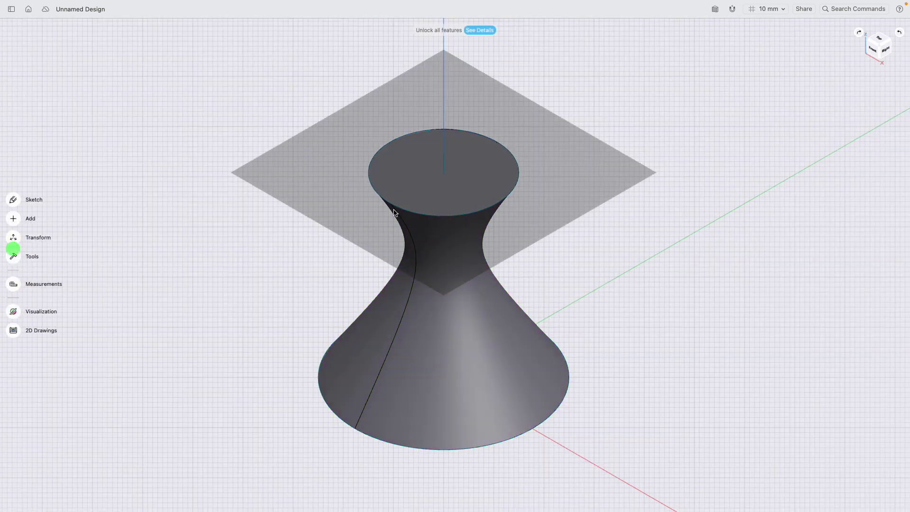
pyautogui.hscroll(-5, 816, 68)
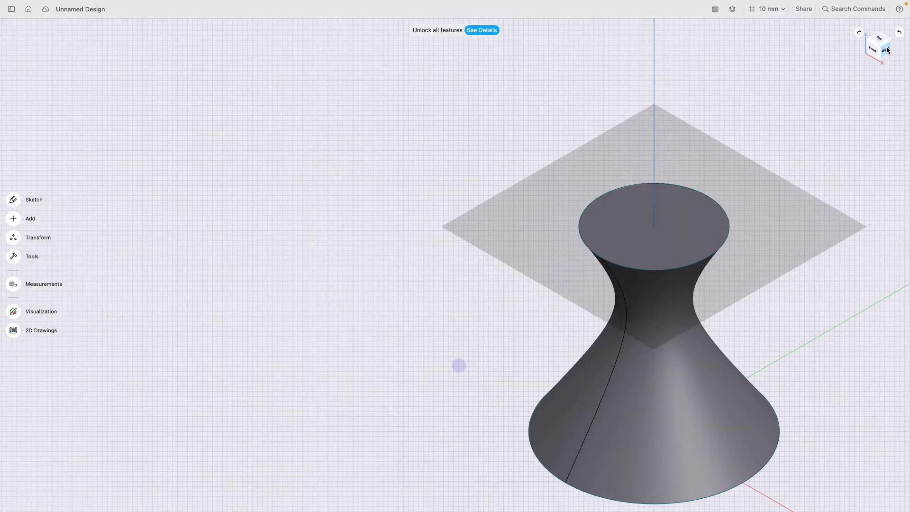
pyautogui.scroll(-3, 707, 303)
pyautogui.hscroll(3, 701, 298)
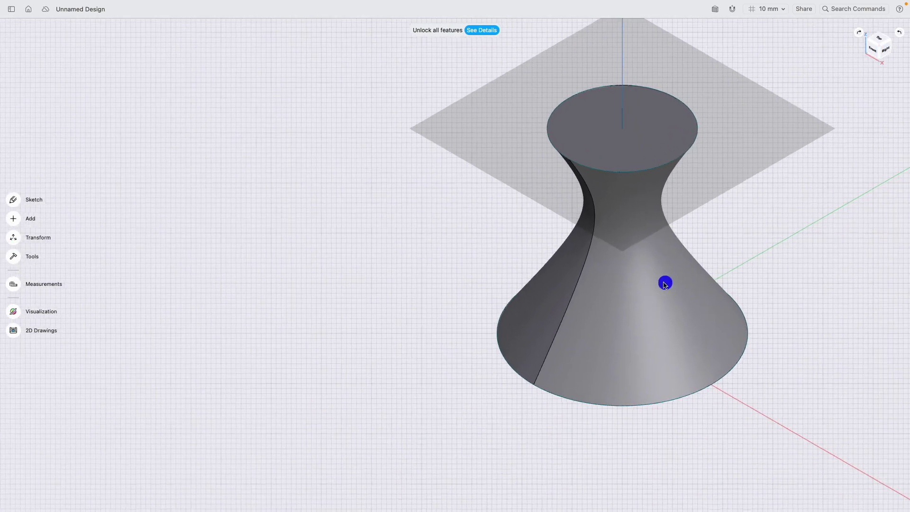
# Inspect the split side faces by selecting them from the angled and front views
pyautogui.click(649, 286)
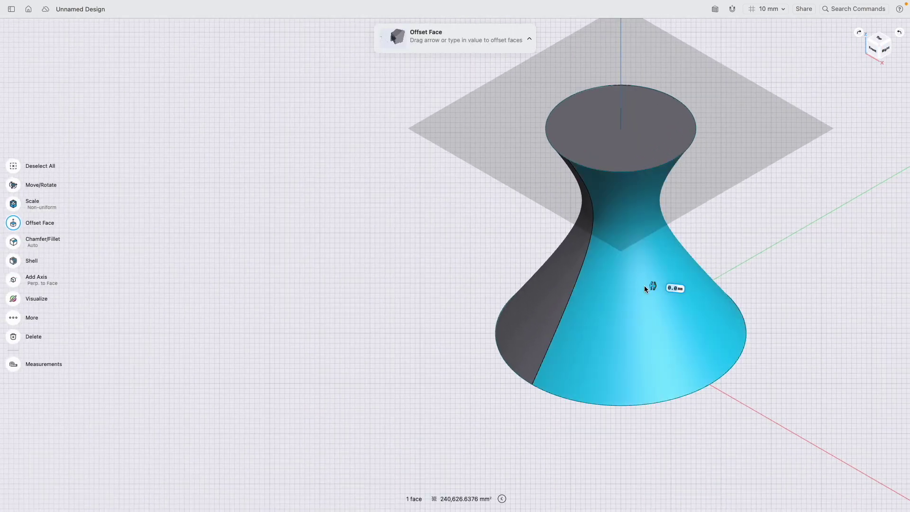
pyautogui.click(566, 282)
pyautogui.click(603, 284)
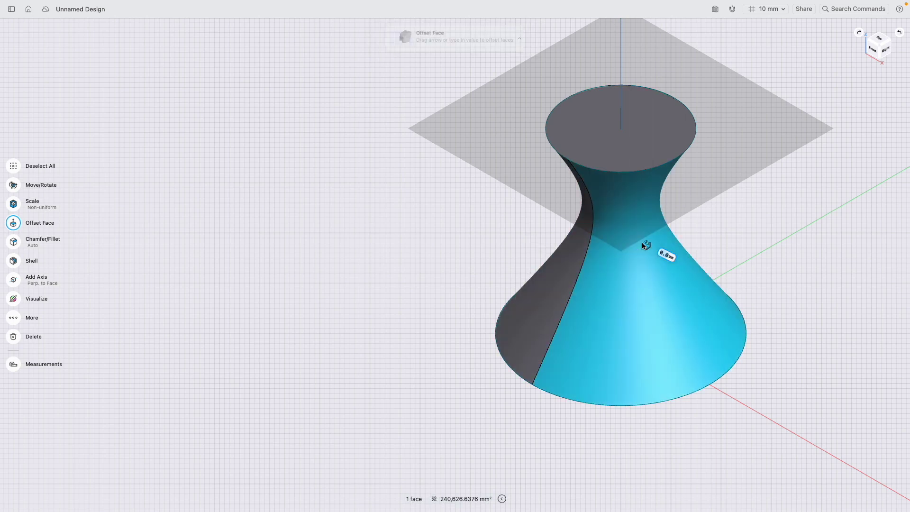
pyautogui.click(876, 46)
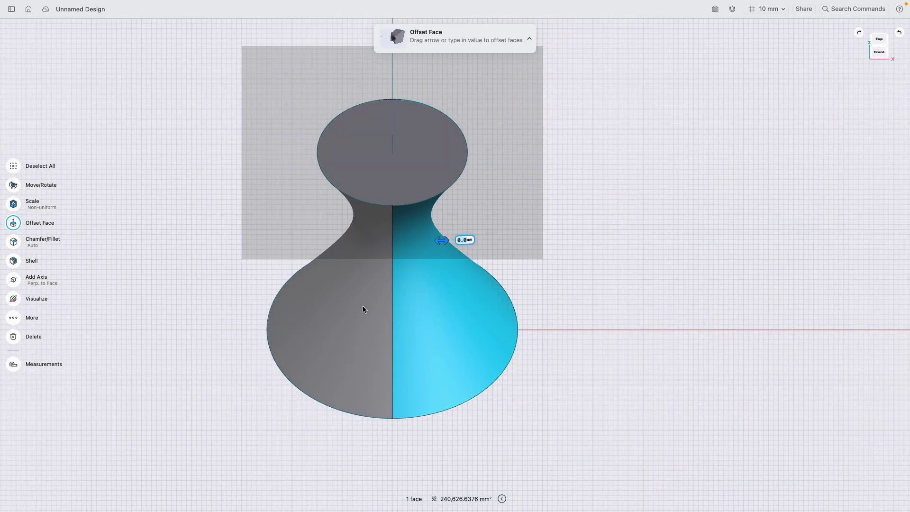
pyautogui.click(364, 306)
pyautogui.click(429, 311)
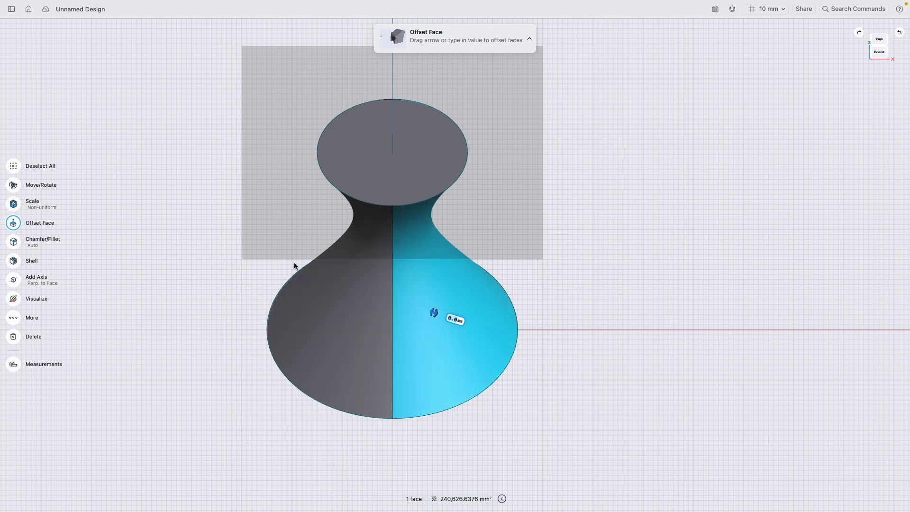
pyautogui.moveTo(436, 342); pyautogui.dragTo(439, 318, button='middle')
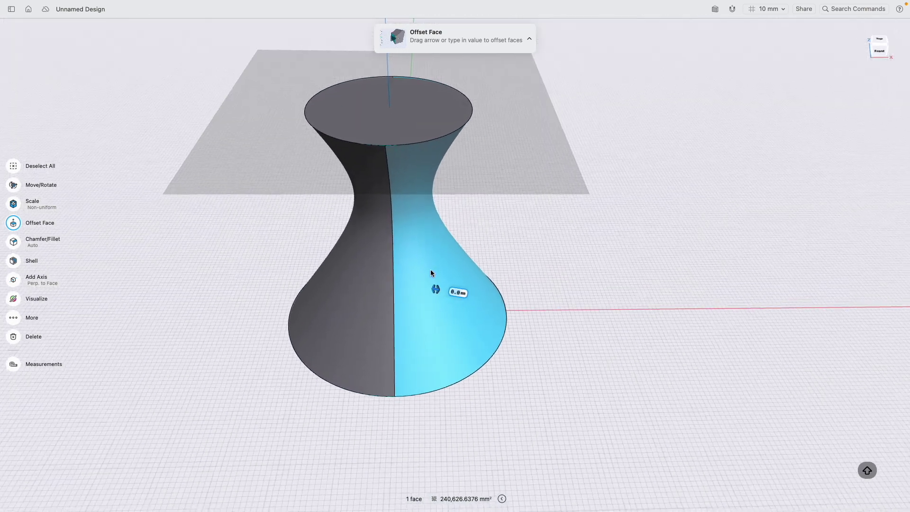
pyautogui.moveTo(431, 270); pyautogui.dragTo(406, 256, button='right')
# In isometric view, hide Plane 01 from the Items sidebar so only the vase shows
pyautogui.click(888, 49)
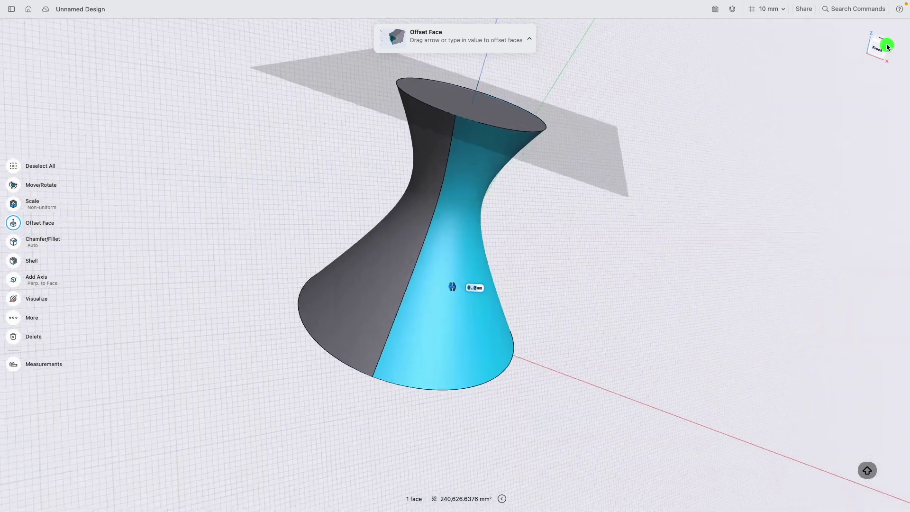
pyautogui.click(331, 150)
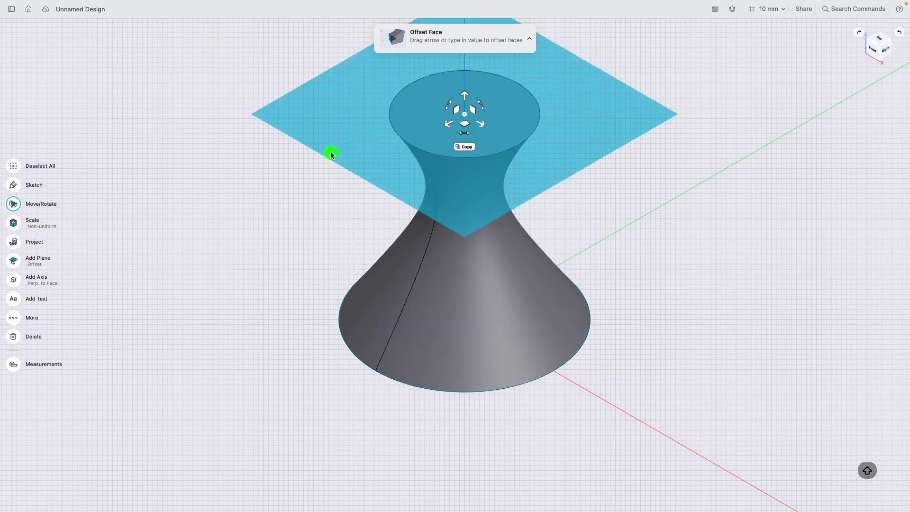
pyautogui.click(7, 12)
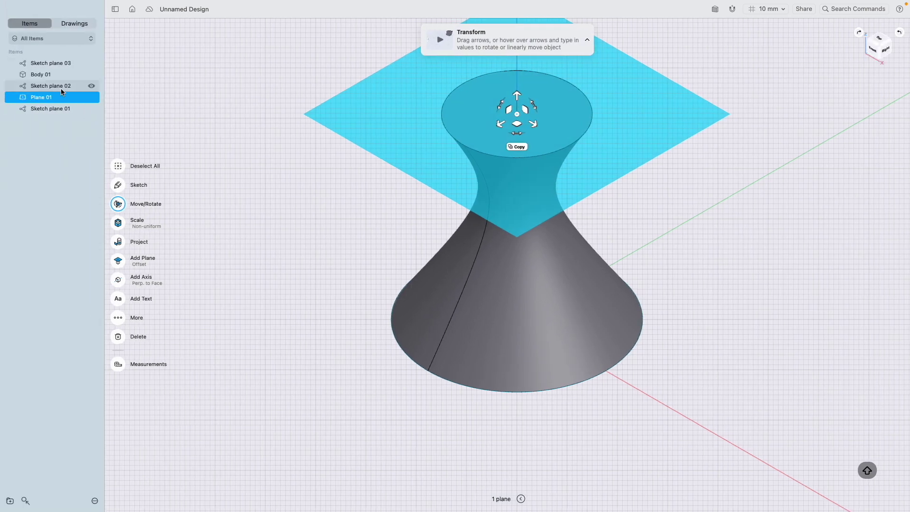
pyautogui.click(91, 98)
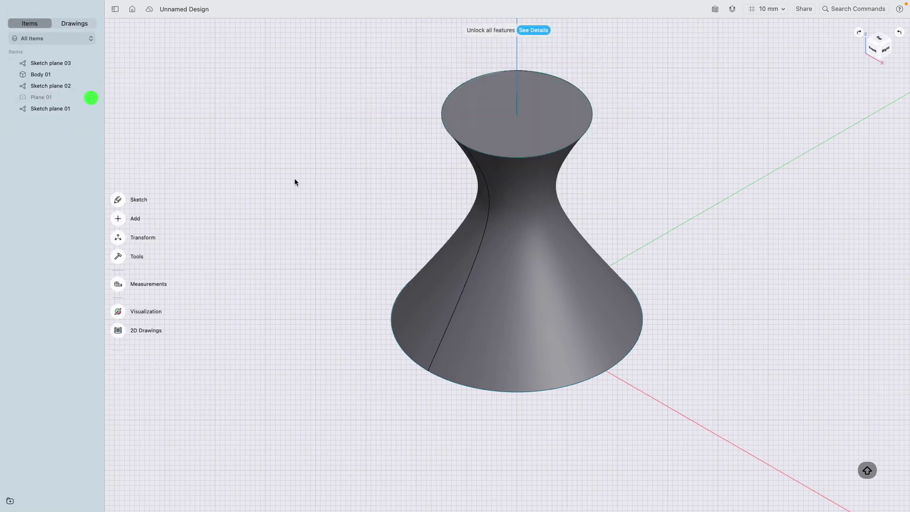
pyautogui.click(115, 9)
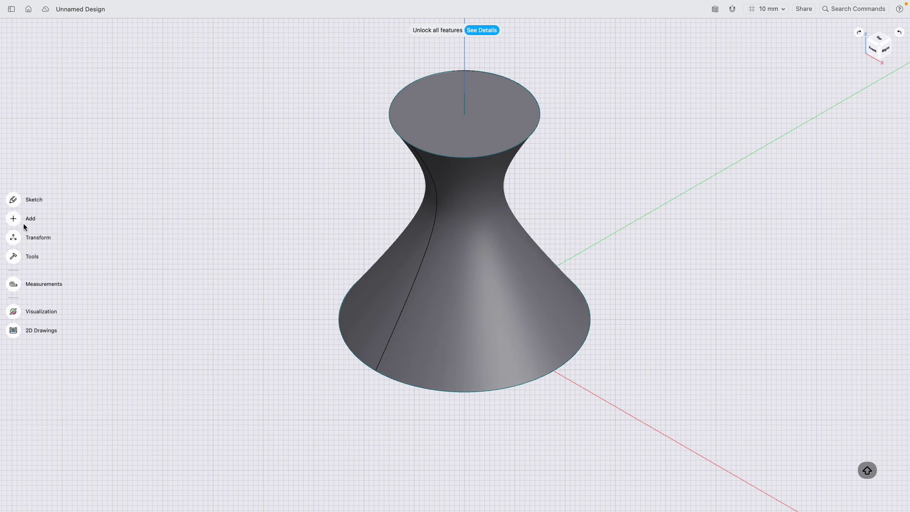
# Try rotating the vase's front side face about 20° to twist it
pyautogui.click(521, 269)
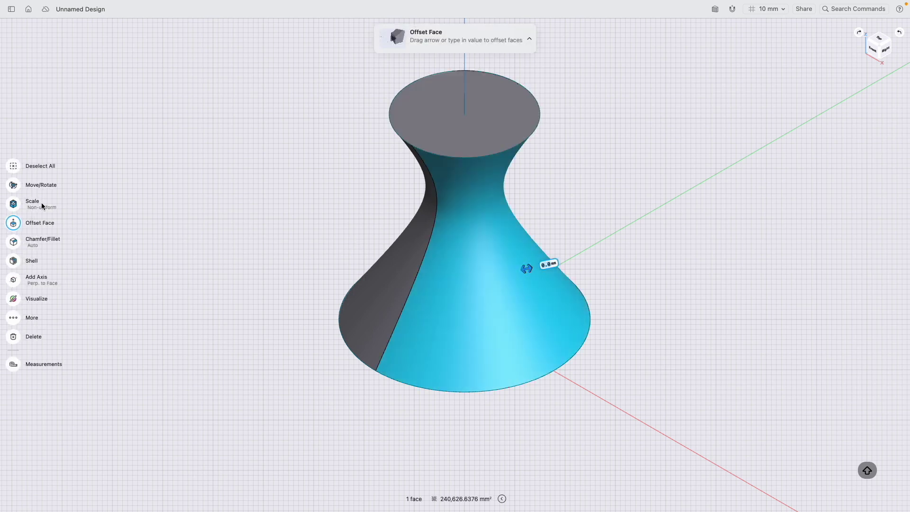
pyautogui.click(15, 187)
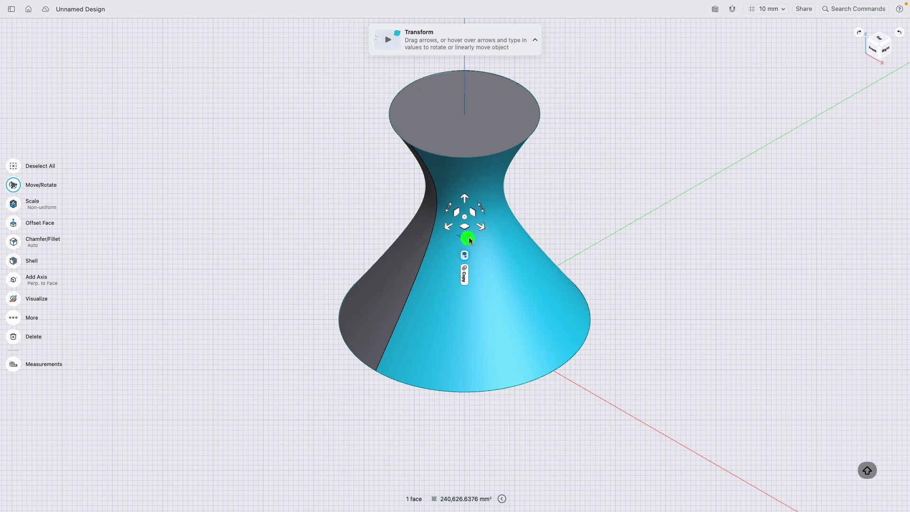
pyautogui.moveTo(467, 238); pyautogui.dragTo(480, 241)
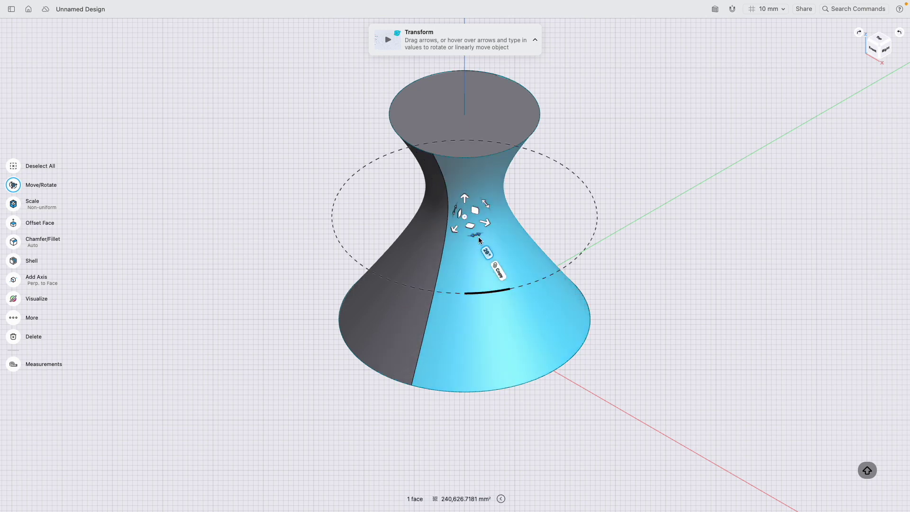
# Try twisting the left side face 15°, then deselect and undo twice to restore the vase
pyautogui.click(423, 242)
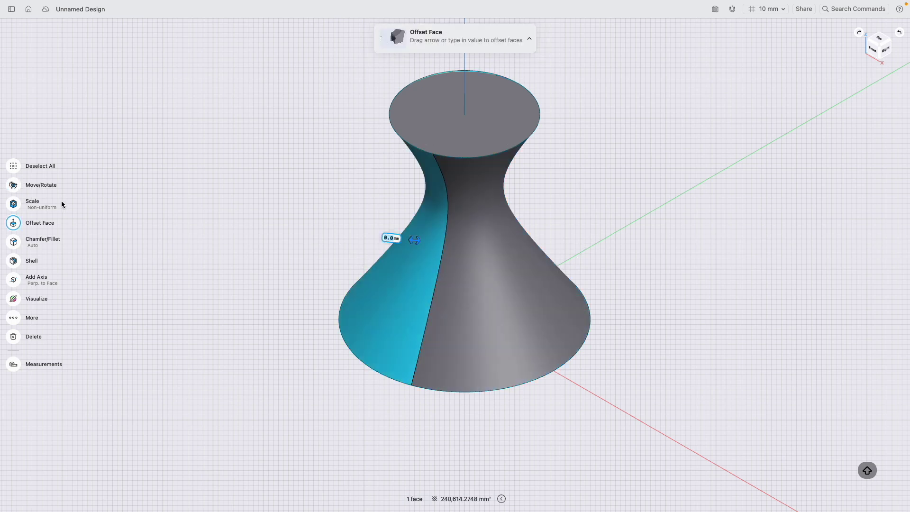
pyautogui.click(14, 186)
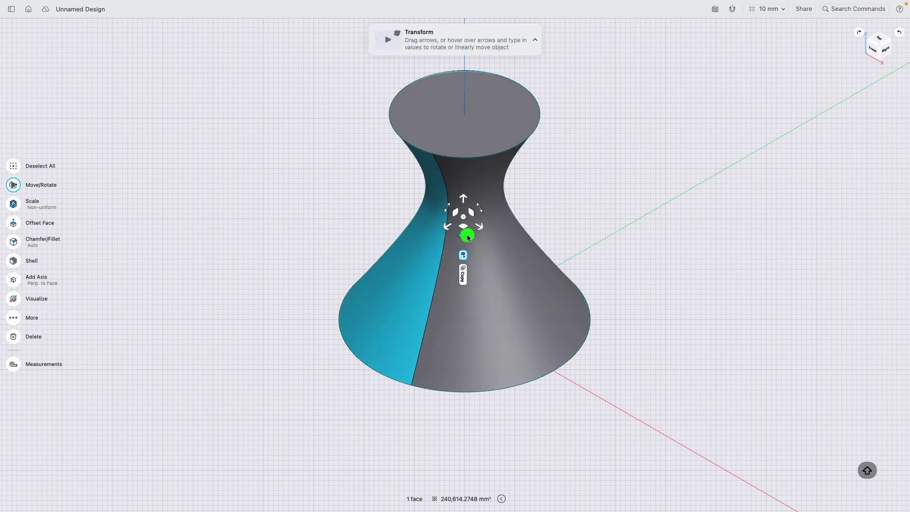
pyautogui.moveTo(458, 240); pyautogui.dragTo(514, 231)
pyautogui.moveTo(589, 218); pyautogui.dragTo(557, 212)
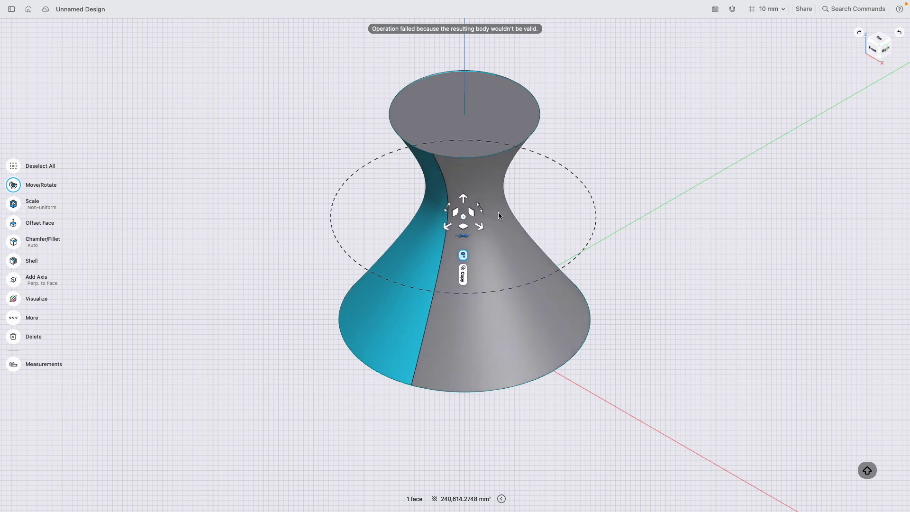
pyautogui.moveTo(463, 236); pyautogui.dragTo(386, 248)
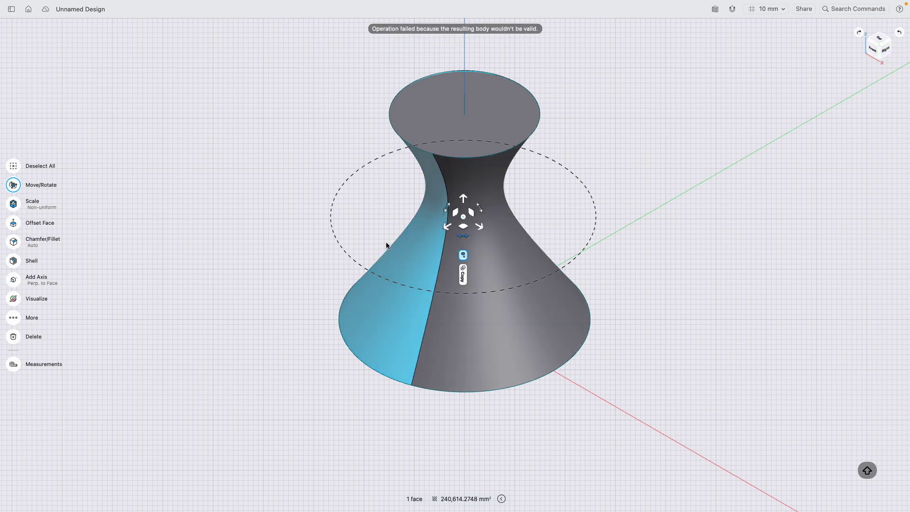
pyautogui.click(140, 168)
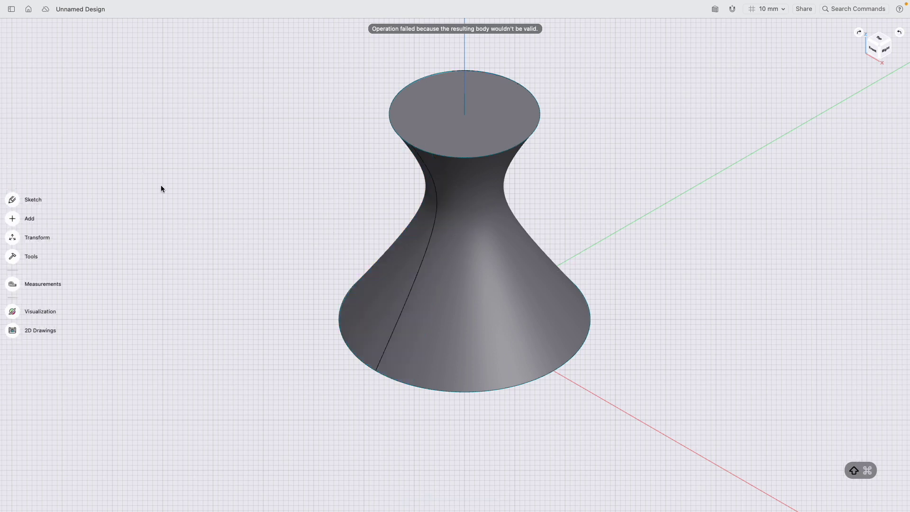
pyautogui.press('super+z')
pyautogui.press('super+z')
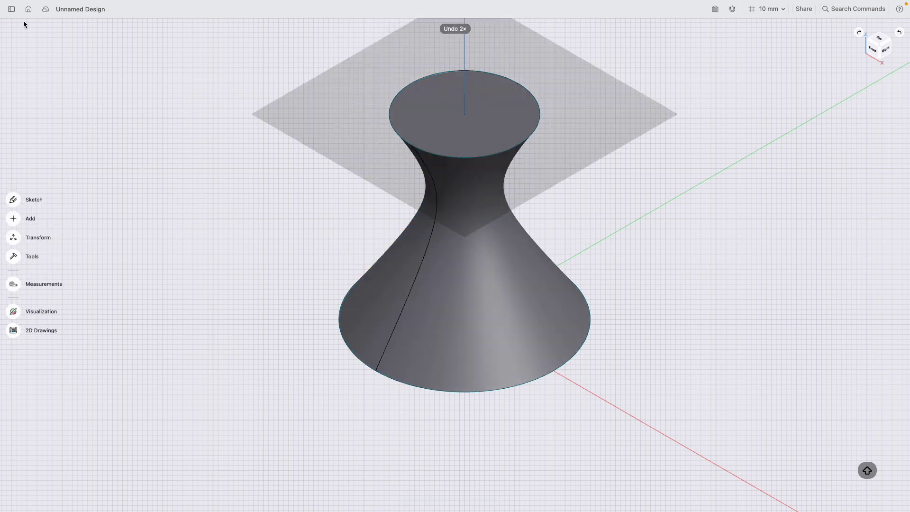
# Hide Sketch plane 03, Sketch plane 02 and Plane 01 in the Items sidebar
pyautogui.click(10, 10)
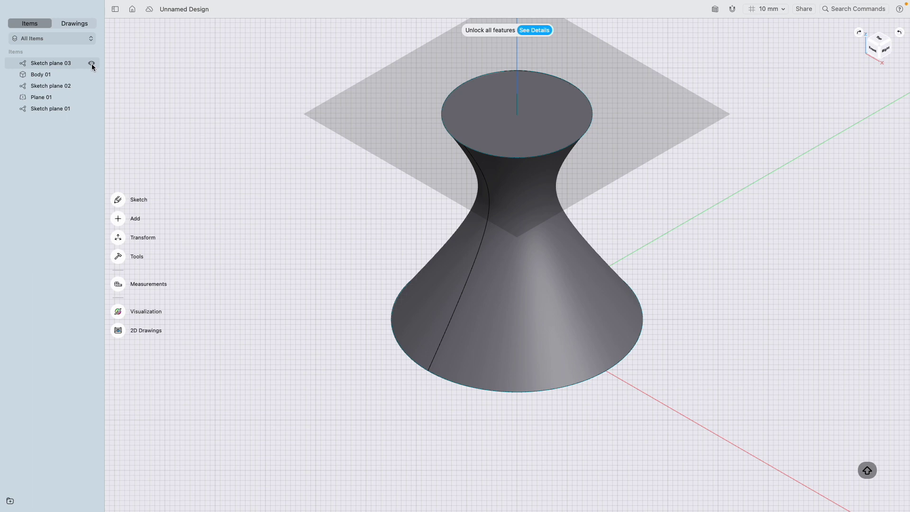
pyautogui.click(92, 64)
pyautogui.click(92, 86)
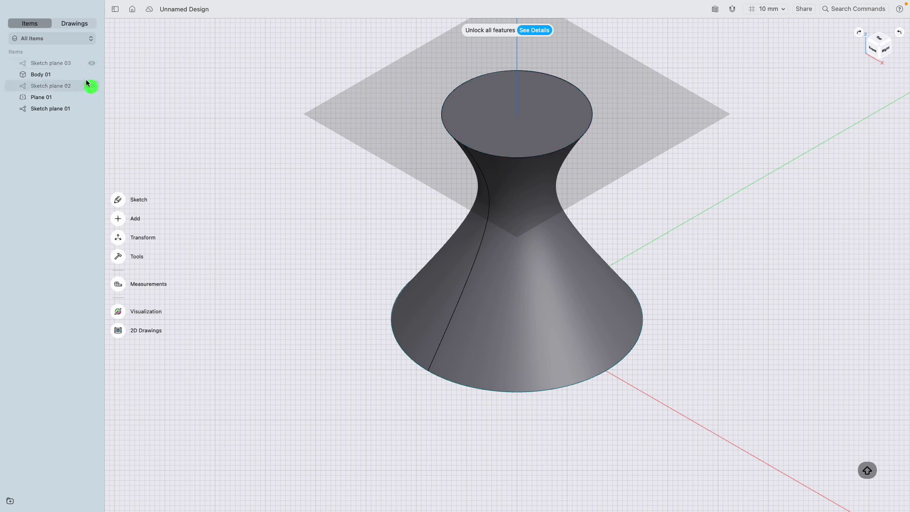
pyautogui.click(92, 97)
pyautogui.click(198, 148)
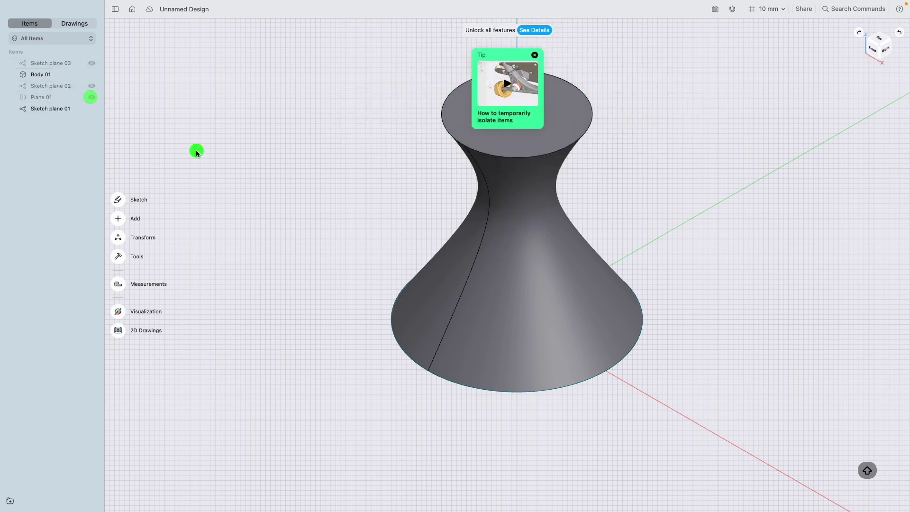
pyautogui.click(536, 55)
# Try rotating the front side face around different axes to twist the vase
pyautogui.click(523, 346)
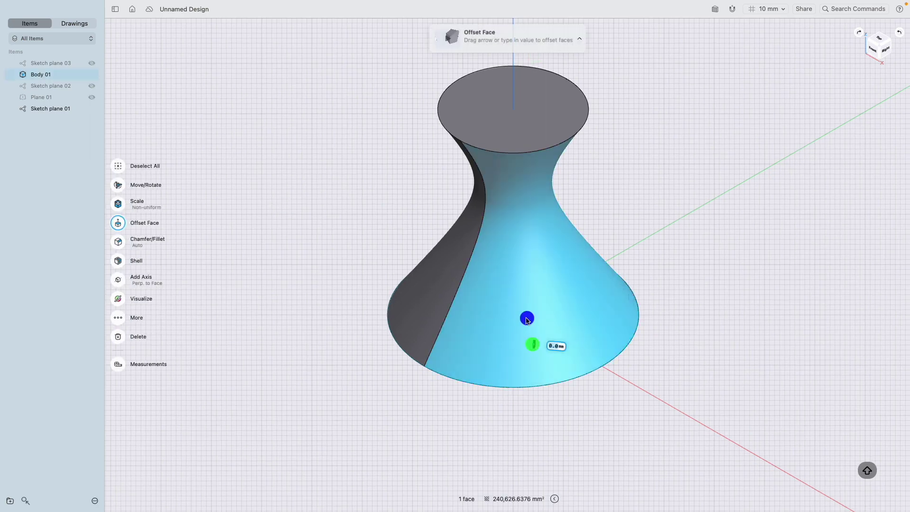
pyautogui.click(123, 185)
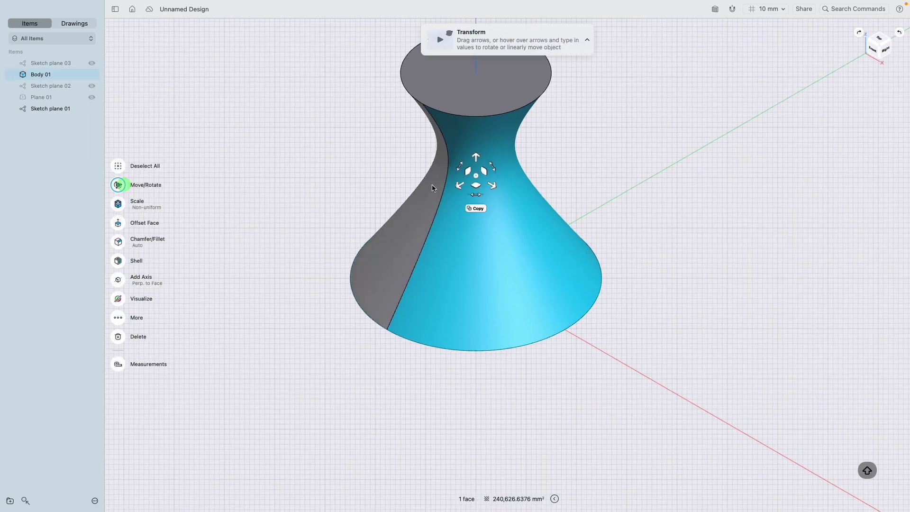
pyautogui.click(461, 167)
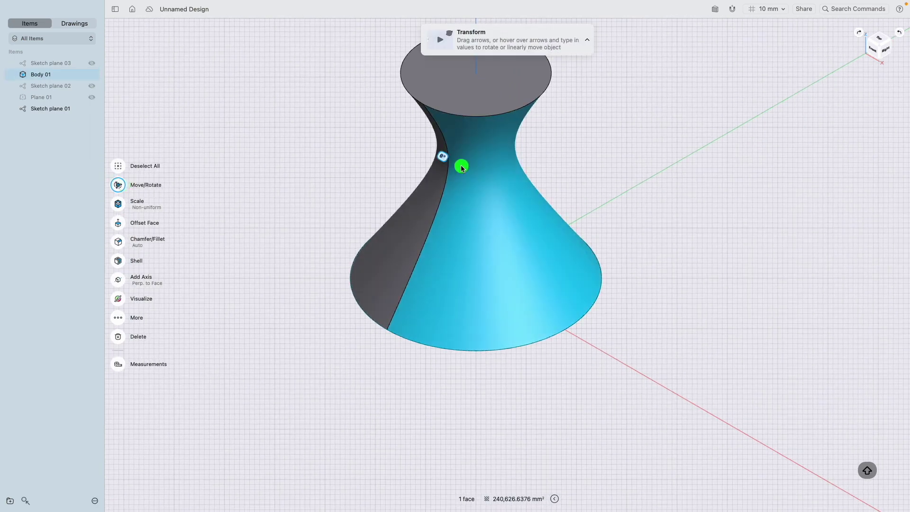
pyautogui.moveTo(457, 172); pyautogui.dragTo(457, 189)
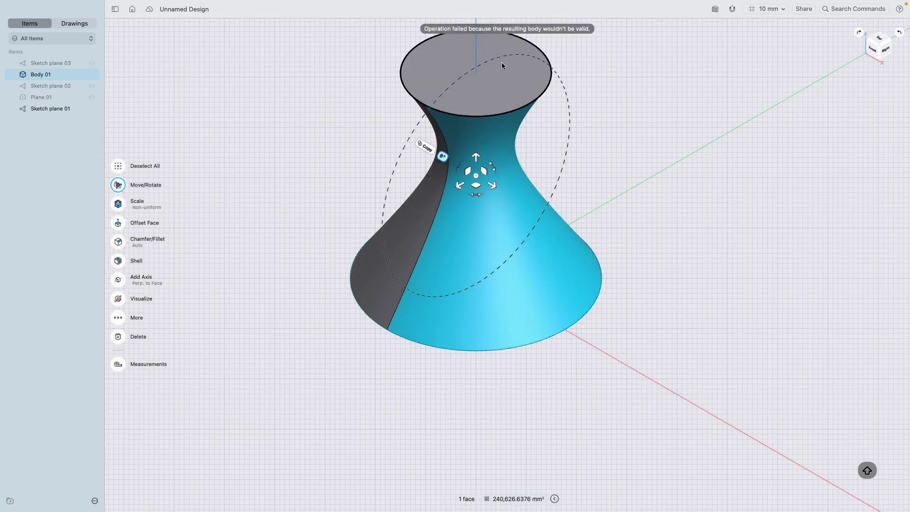
pyautogui.click(494, 167)
pyautogui.moveTo(494, 166); pyautogui.dragTo(529, 190)
pyautogui.click(482, 195)
# Try rotating the left side face by -25°, then clear the selection and dismiss command search
pyautogui.click(451, 205)
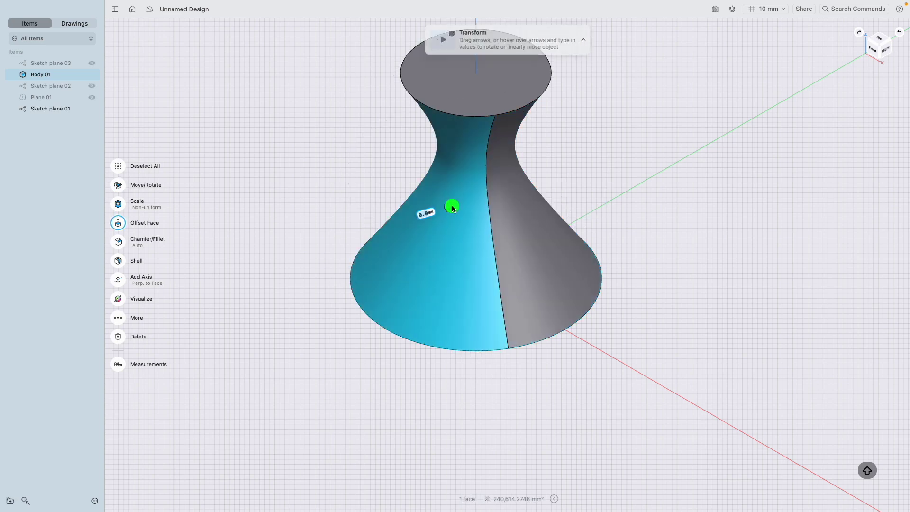
pyautogui.click(115, 184)
pyautogui.moveTo(471, 191); pyautogui.dragTo(366, 169)
pyautogui.moveTo(368, 126); pyautogui.dragTo(403, 144)
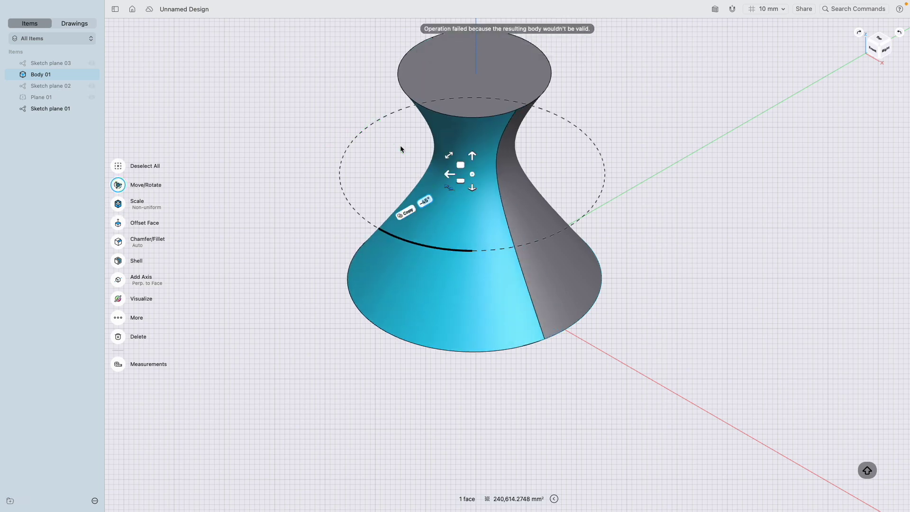
pyautogui.click(673, 152)
pyautogui.write('z')
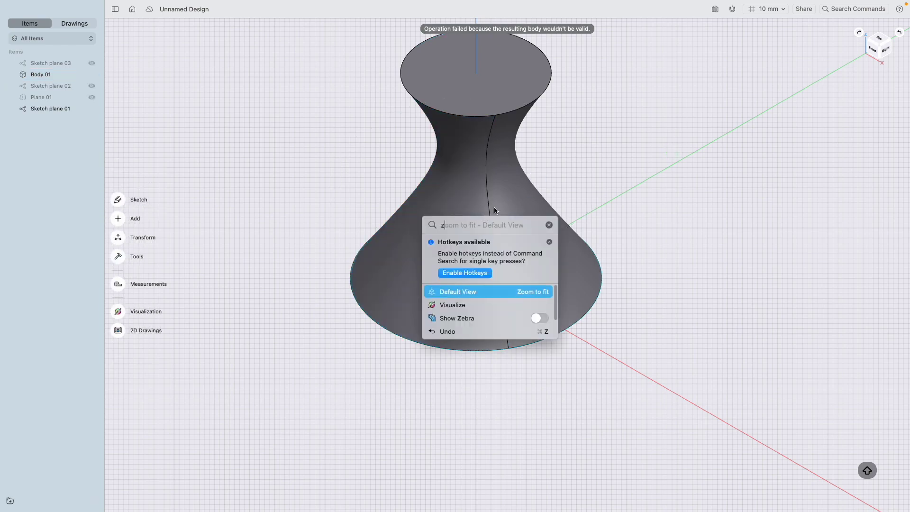
pyautogui.press('Escape')
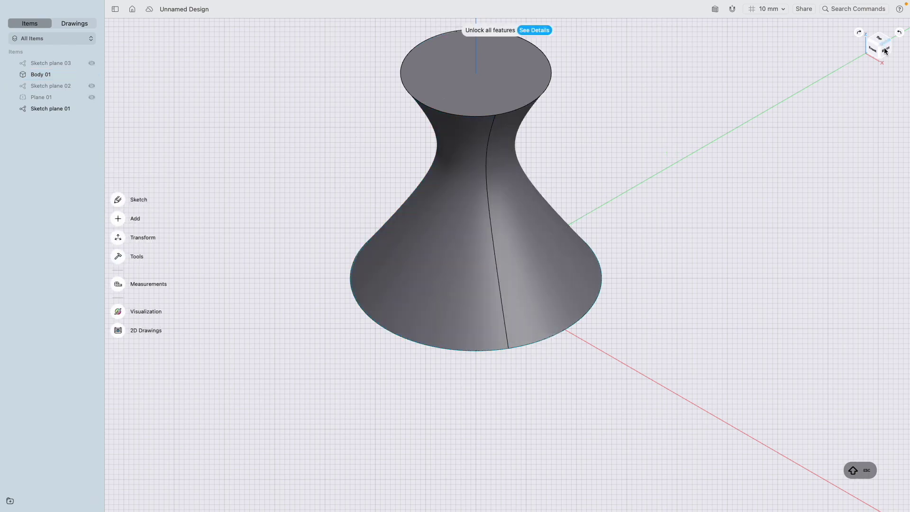
# Select one of the vase's side faces and try moving it with Move/Rotate
pyautogui.click(884, 48)
pyautogui.keyDown('shift'); pyautogui.moveTo(519, 269); pyautogui.dragTo(423, 317, button='middle'); pyautogui.keyUp('shift')
pyautogui.moveTo(424, 319); pyautogui.dragTo(539, 325, button='right')
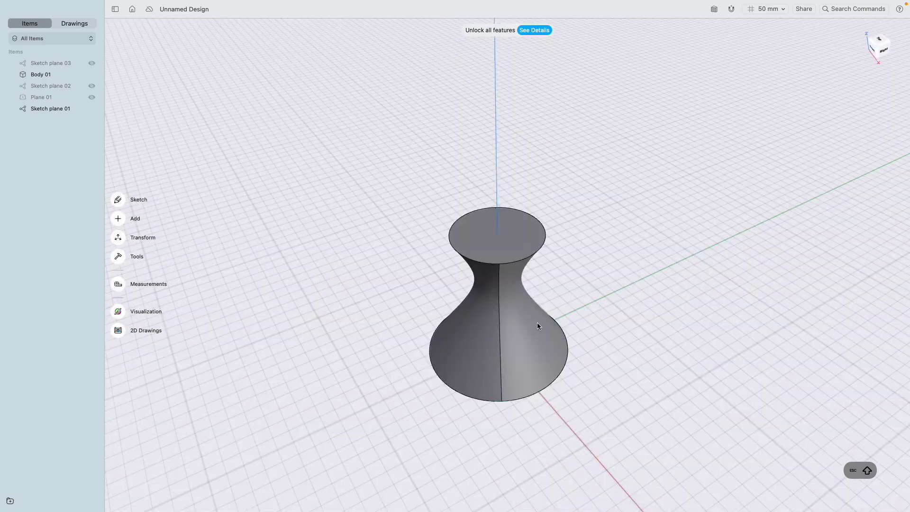
pyautogui.click(538, 324)
pyautogui.scroll(5, 513, 302)
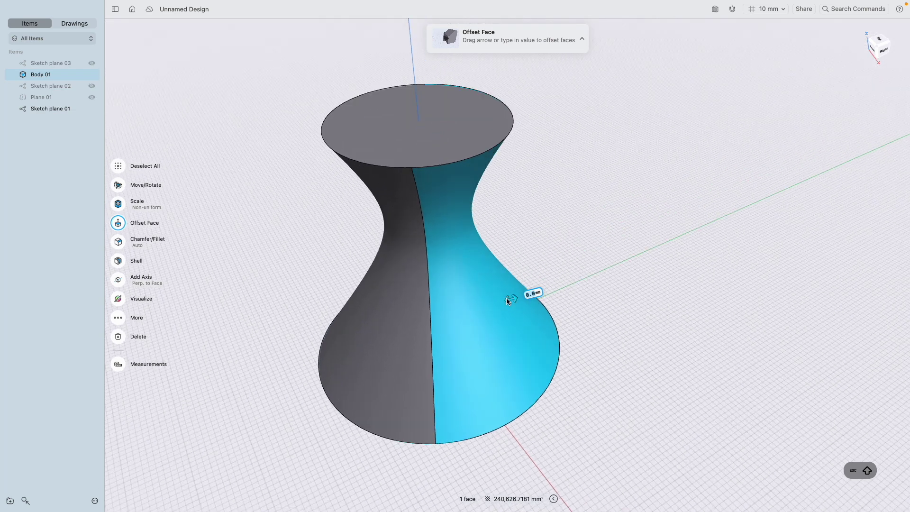
pyautogui.click(118, 185)
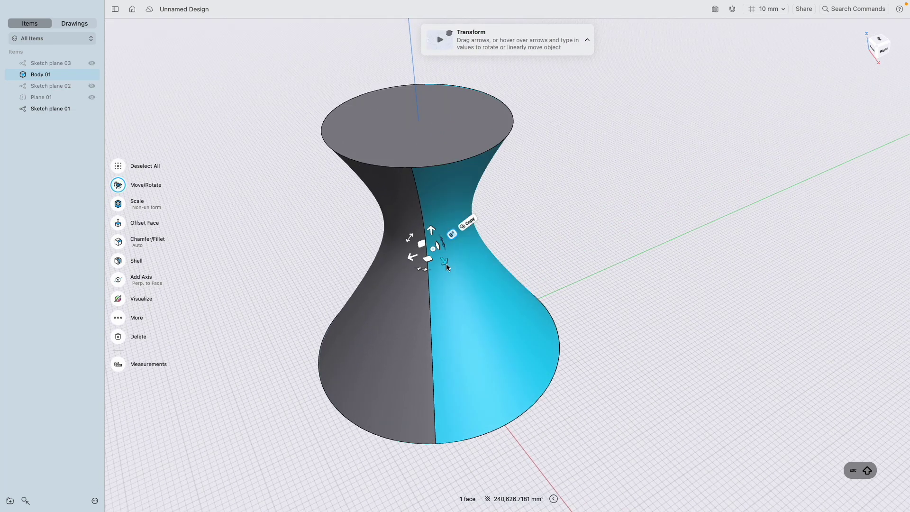
pyautogui.moveTo(446, 264); pyautogui.dragTo(449, 354)
pyautogui.click(366, 322)
# Push the left side face out 20 mm and rotate it -10° about the vertical axis
pyautogui.click(368, 326)
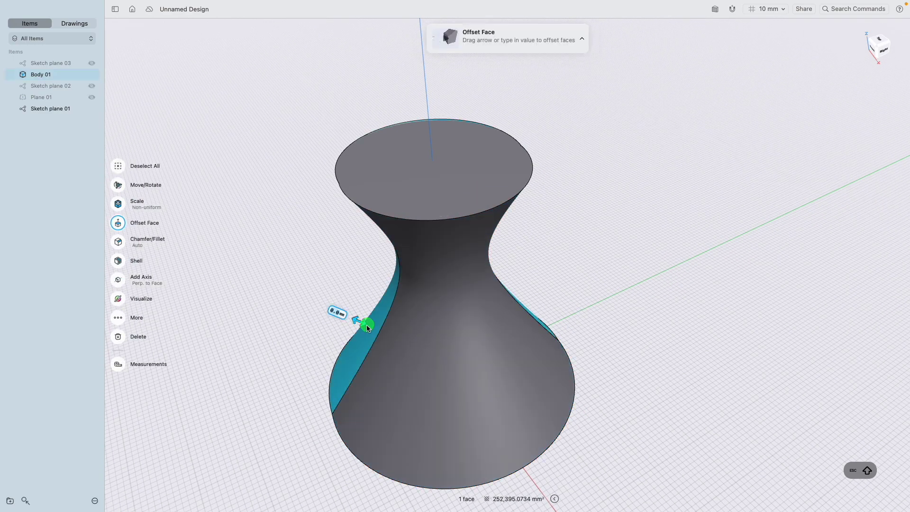
pyautogui.moveTo(359, 322); pyautogui.dragTo(362, 325)
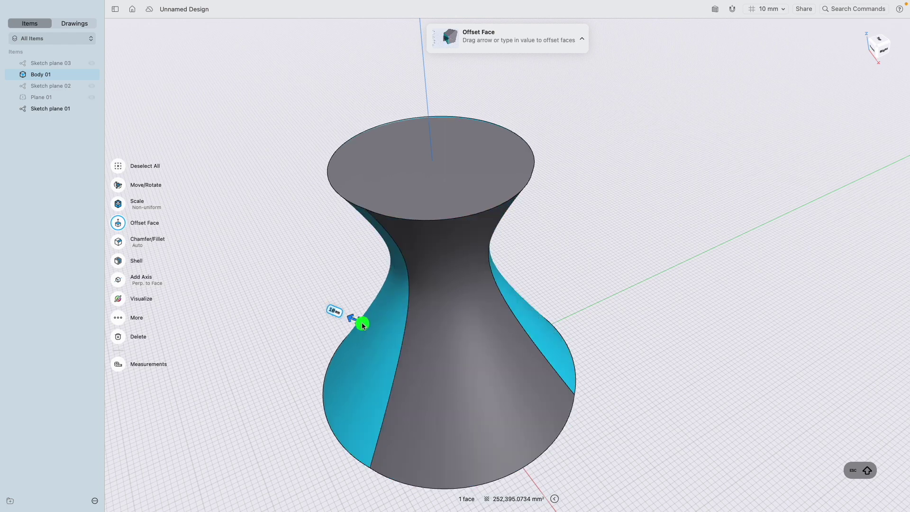
pyautogui.click(122, 186)
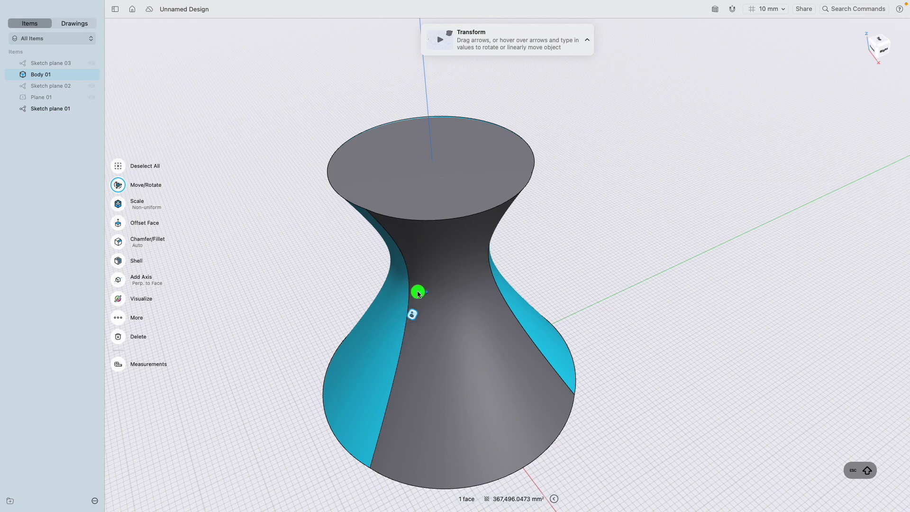
pyautogui.moveTo(401, 300); pyautogui.dragTo(482, 284)
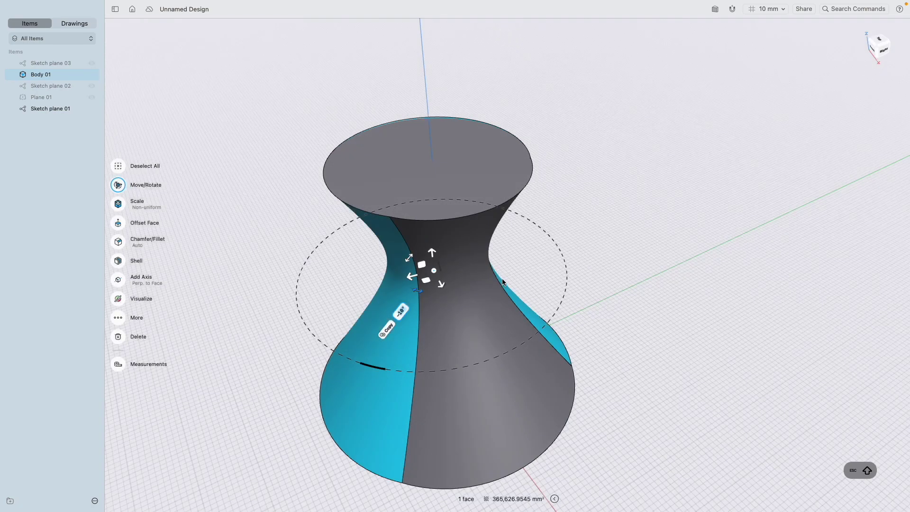
pyautogui.scroll(-3, 504, 282)
pyautogui.click(668, 232)
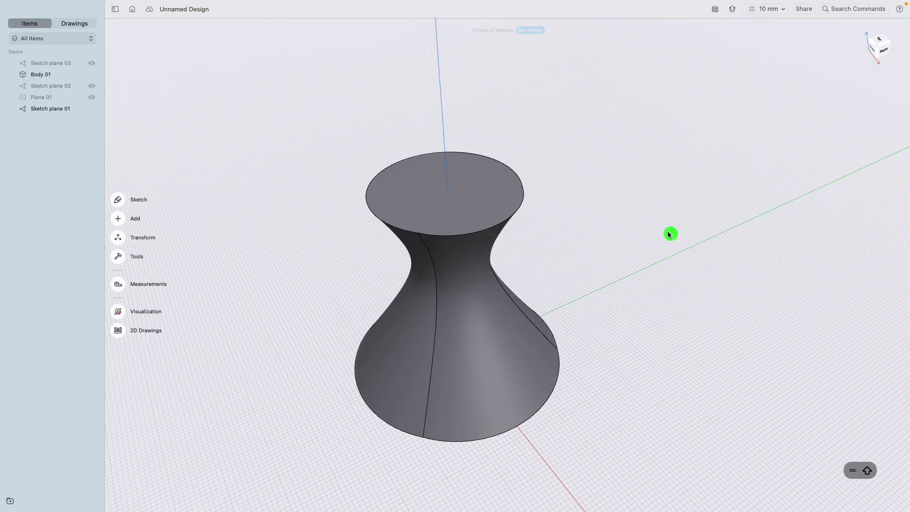
pyautogui.scroll(-5, 548, 258)
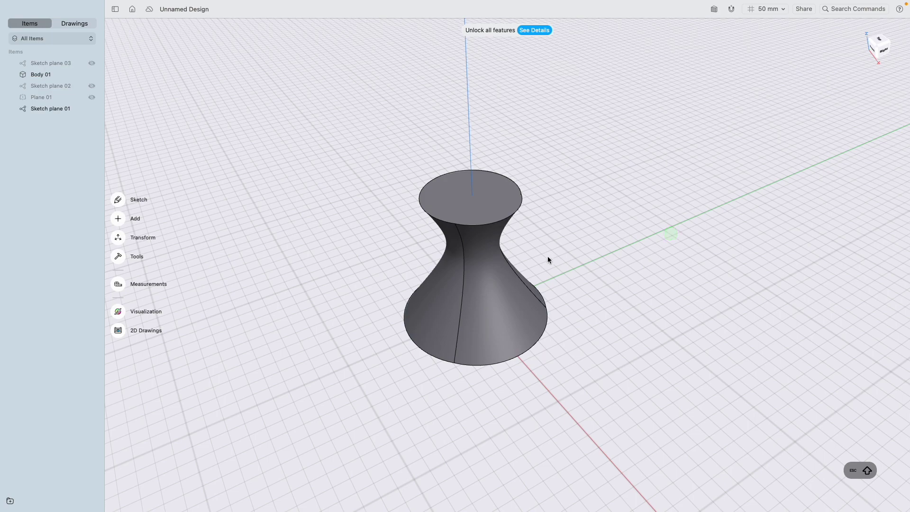
# Try offsetting the vase's large side face, then undo that change
pyautogui.click(871, 48)
pyautogui.click(462, 255)
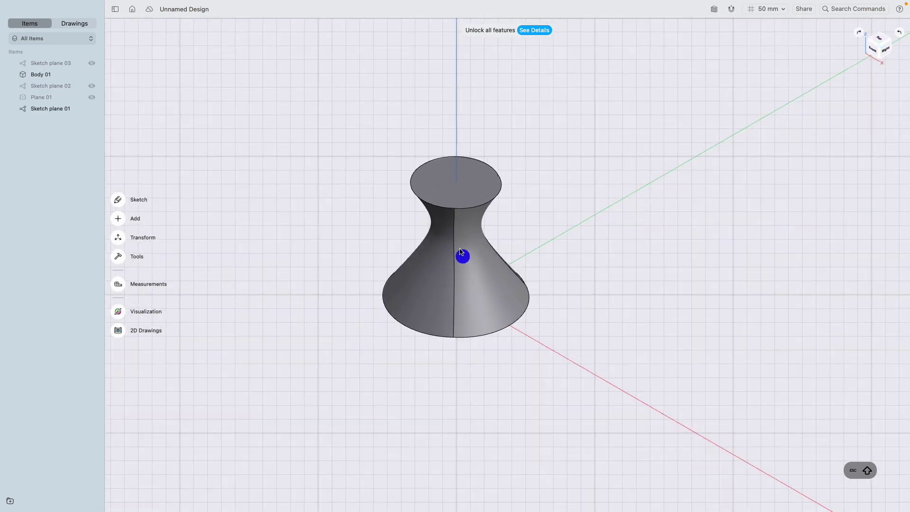
pyautogui.moveTo(463, 255); pyautogui.dragTo(391, 251, button='right')
pyautogui.click(471, 283)
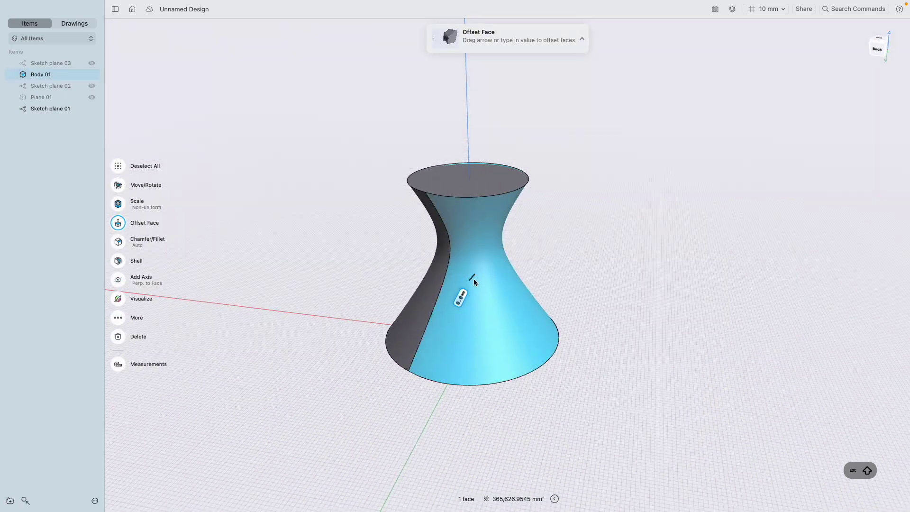
pyautogui.moveTo(473, 283); pyautogui.dragTo(491, 271)
pyautogui.scroll(1, 471, 286)
pyautogui.click(445, 291)
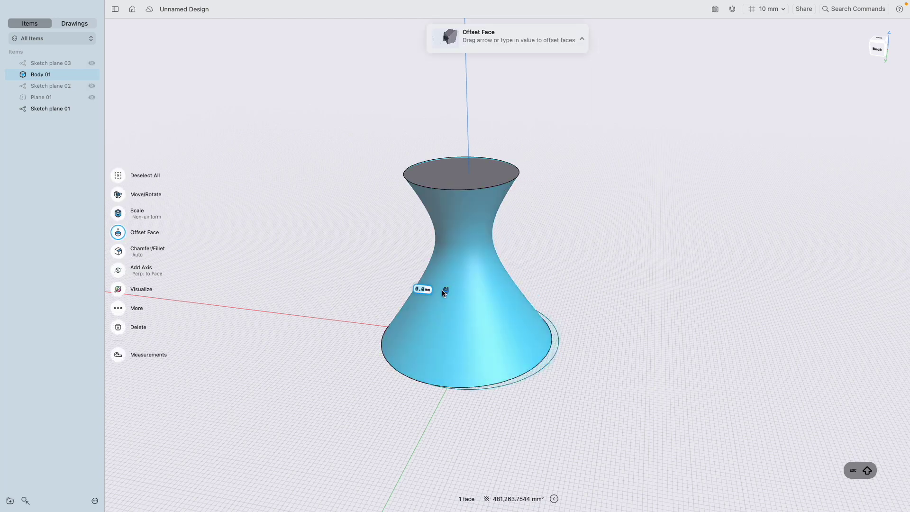
pyautogui.scroll(3, 438, 289)
pyautogui.press('super+z')
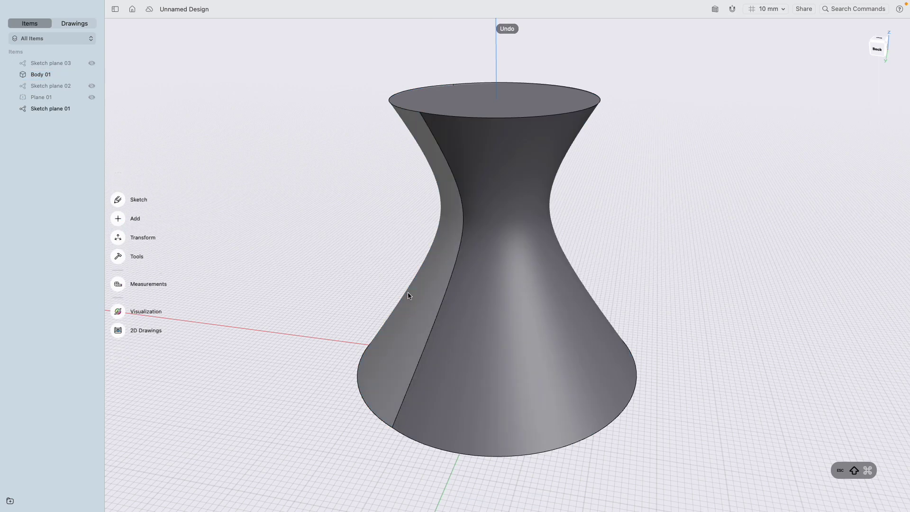
# Rotate the large main side face -25° about the vertical axis
pyautogui.click(414, 310)
pyautogui.scroll(-3, 378, 233)
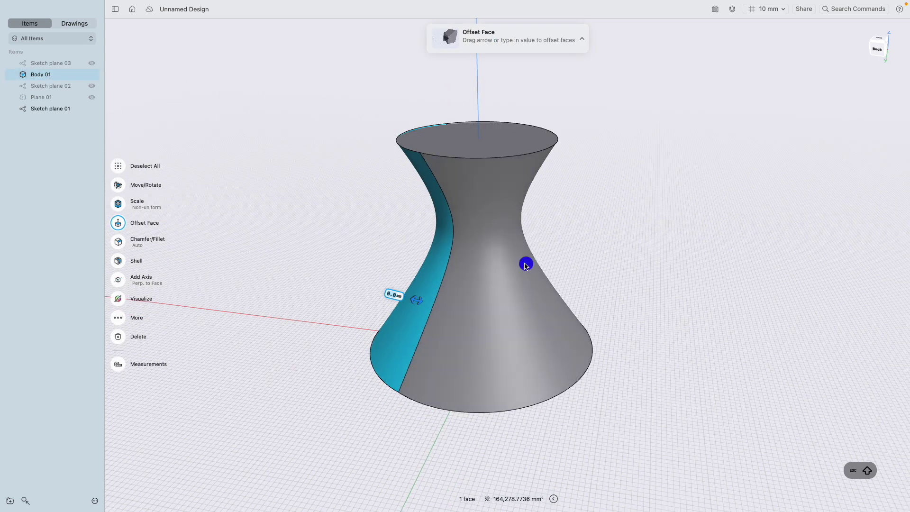
pyautogui.click(502, 274)
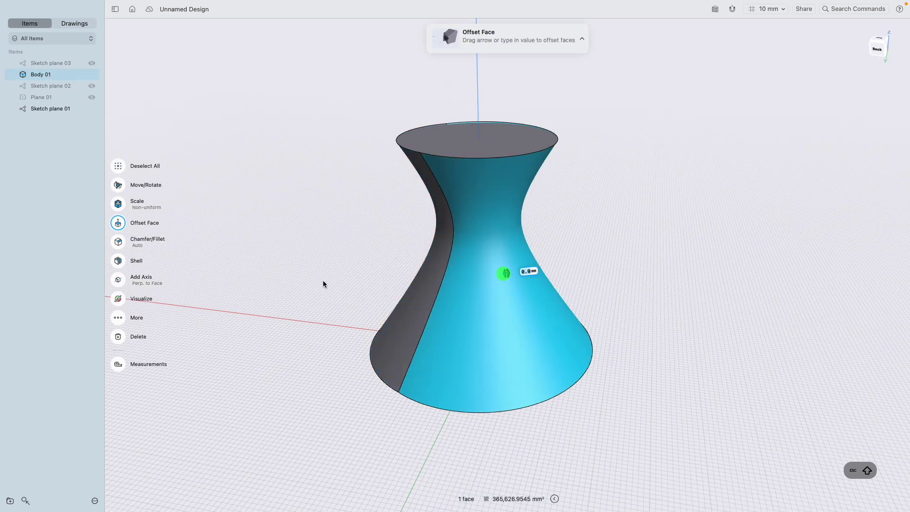
pyautogui.click(115, 187)
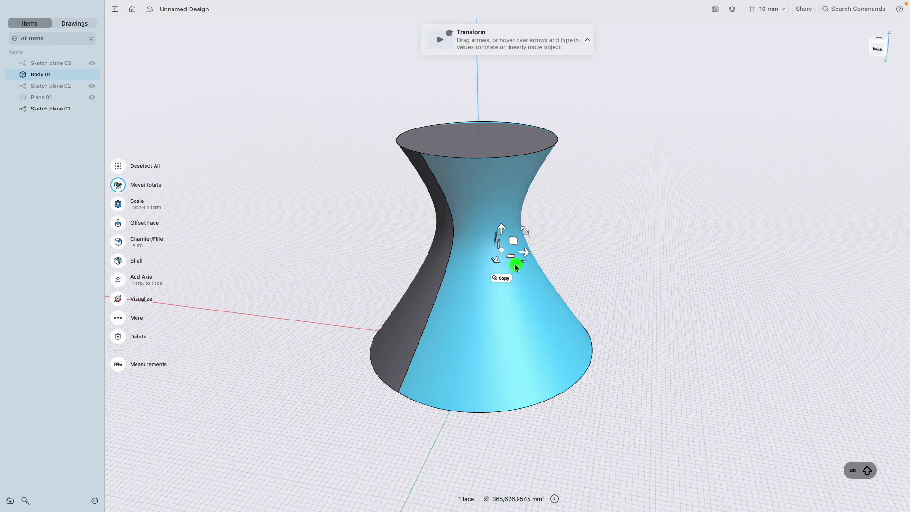
pyautogui.scroll(3, 516, 262)
pyautogui.scroll(3, 514, 255)
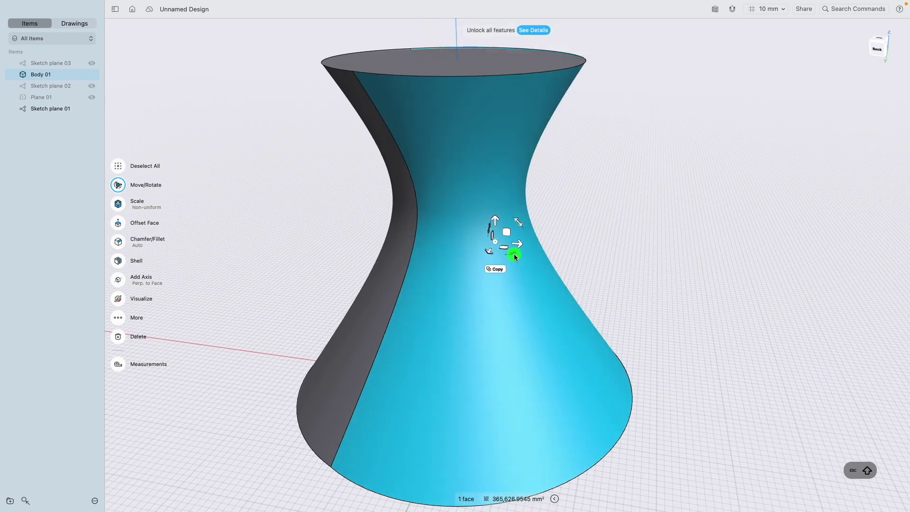
pyautogui.moveTo(513, 254); pyautogui.dragTo(497, 260)
pyautogui.scroll(-5, 499, 260)
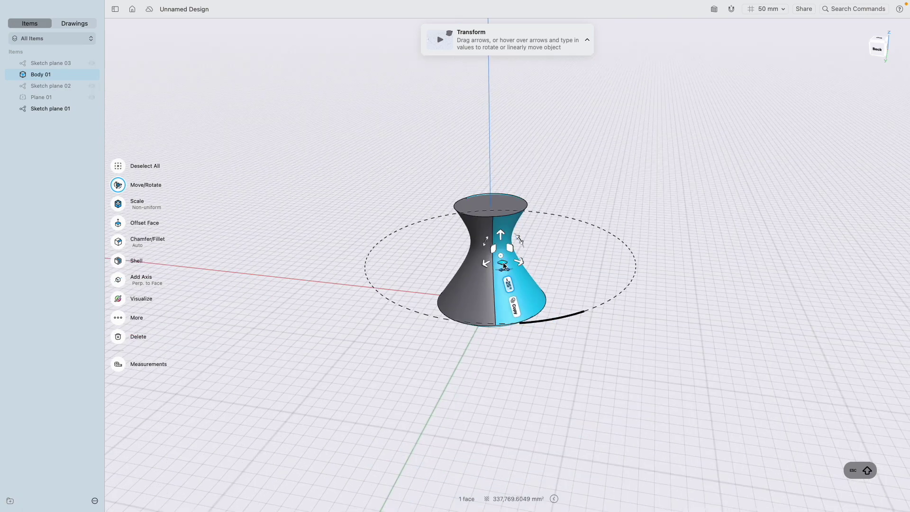
pyautogui.scroll(-3, 496, 266)
pyautogui.scroll(5, 521, 239)
pyautogui.click(572, 226)
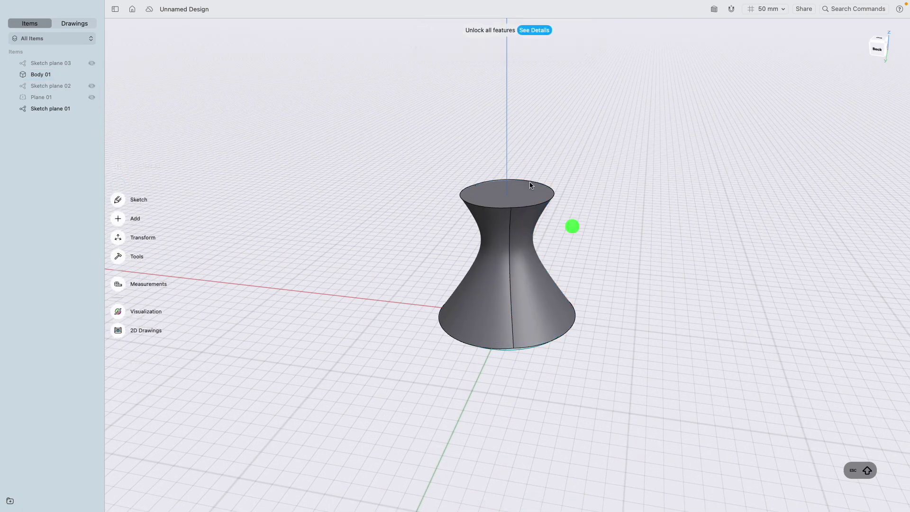
pyautogui.scroll(3, 514, 209)
pyautogui.scroll(3, 513, 208)
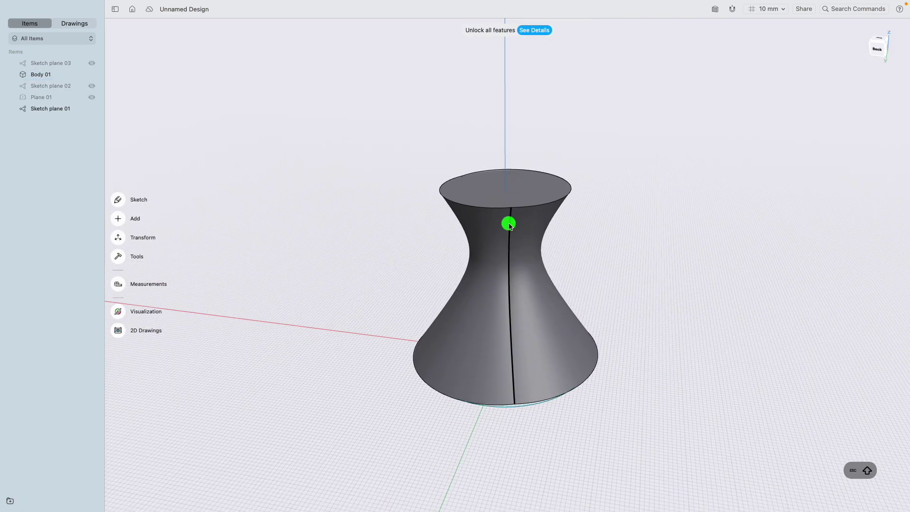
pyautogui.click(488, 240)
pyautogui.moveTo(483, 251)
pyautogui.mouseDown()
pyautogui.moveTo(484, 238)
pyautogui.moveTo(488, 247)
pyautogui.mouseUp()
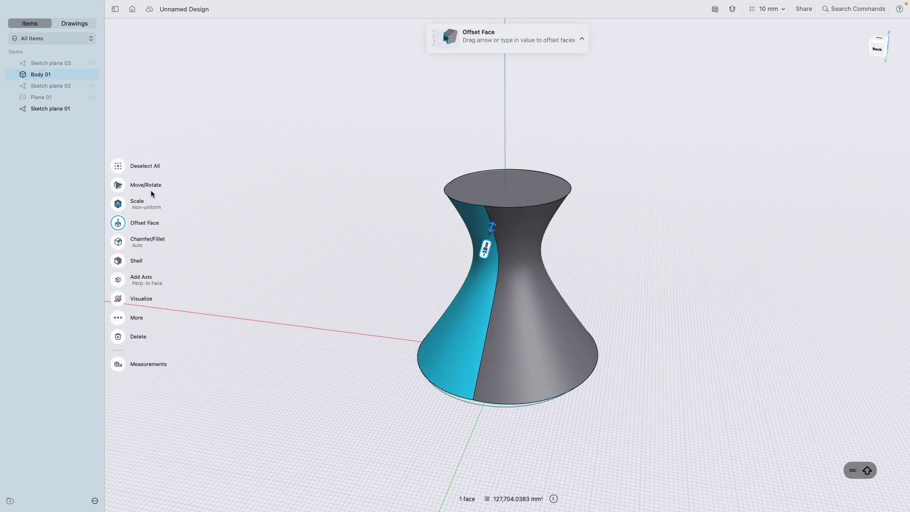
pyautogui.click(118, 185)
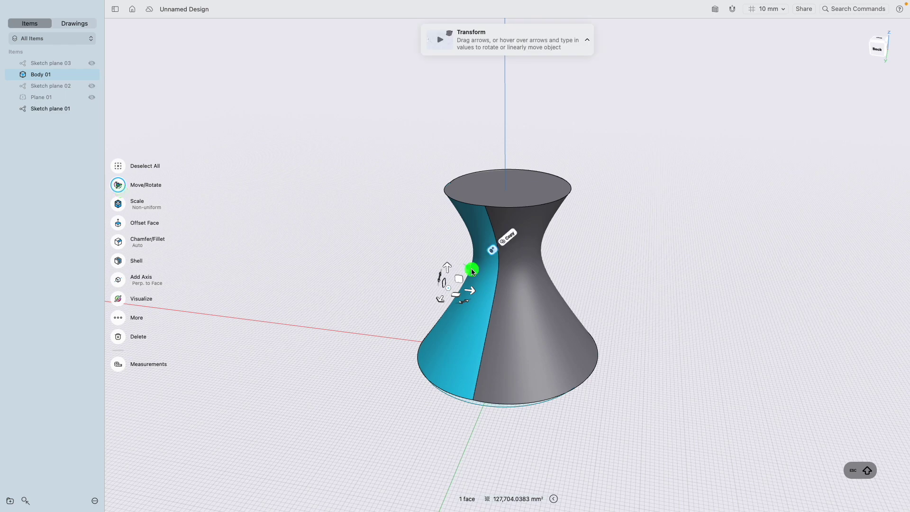
pyautogui.moveTo(460, 264); pyautogui.dragTo(449, 260)
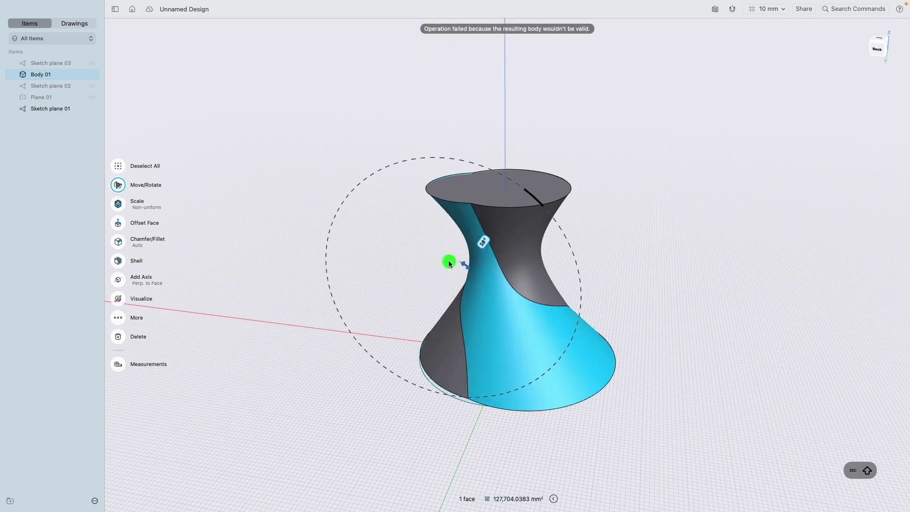
pyautogui.click(467, 269)
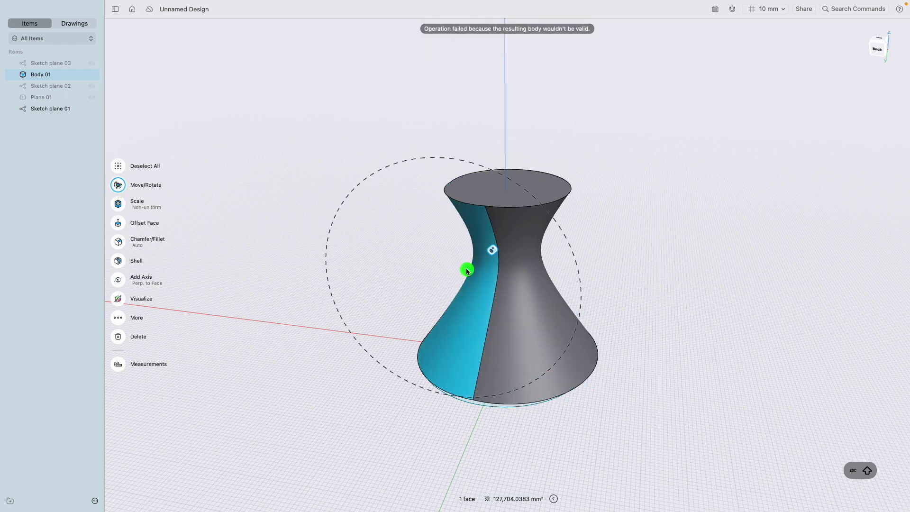
pyautogui.moveTo(464, 270); pyautogui.dragTo(464, 264)
pyautogui.click(405, 243)
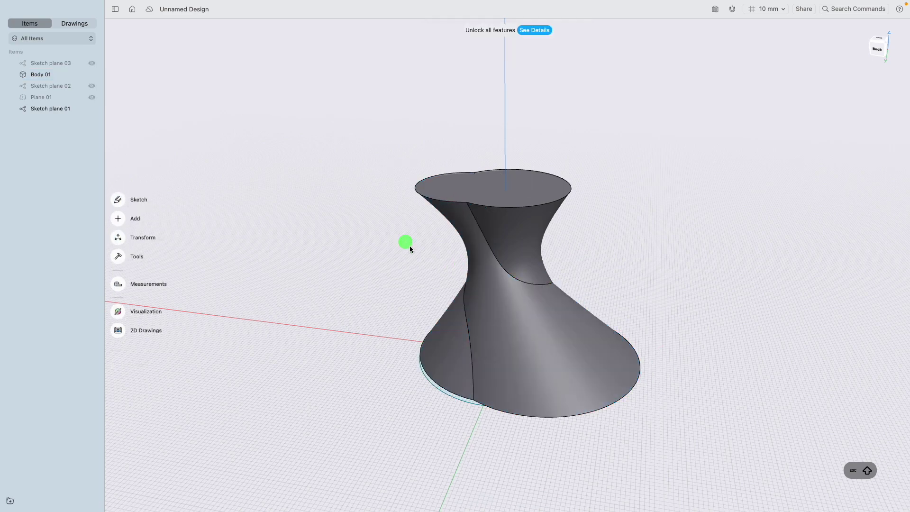
pyautogui.scroll(-3, 495, 280)
pyautogui.scroll(8, 489, 334)
pyautogui.scroll(-5, 488, 335)
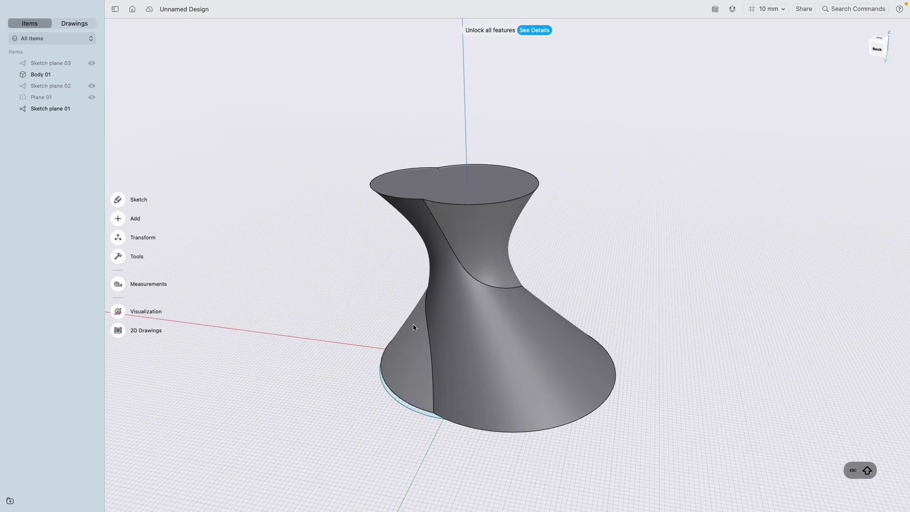
pyautogui.scroll(-3, 397, 290)
pyautogui.moveTo(402, 306); pyautogui.dragTo(572, 327, button='right')
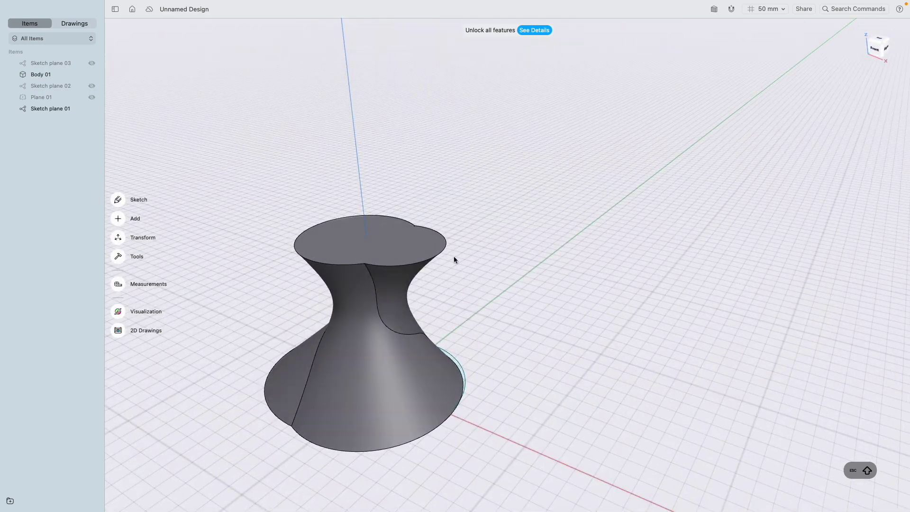
pyautogui.scroll(3, 478, 353)
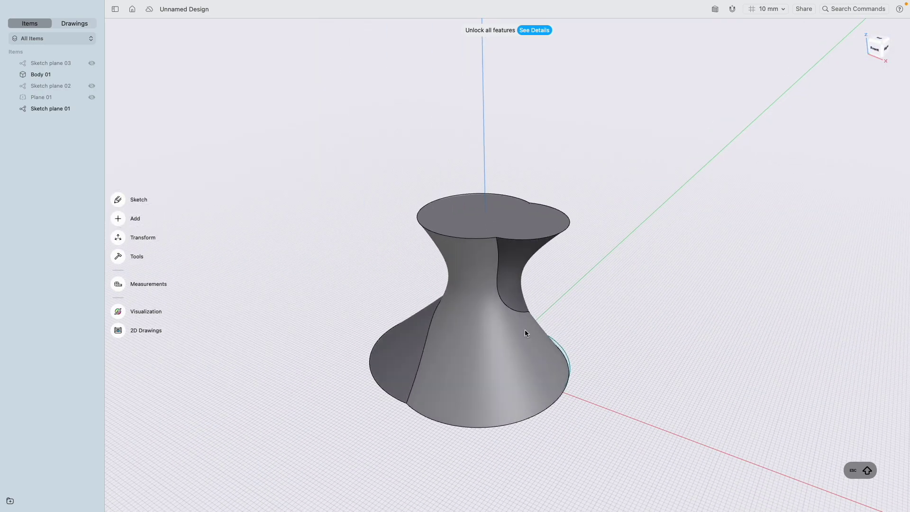
pyautogui.scroll(1, 521, 314)
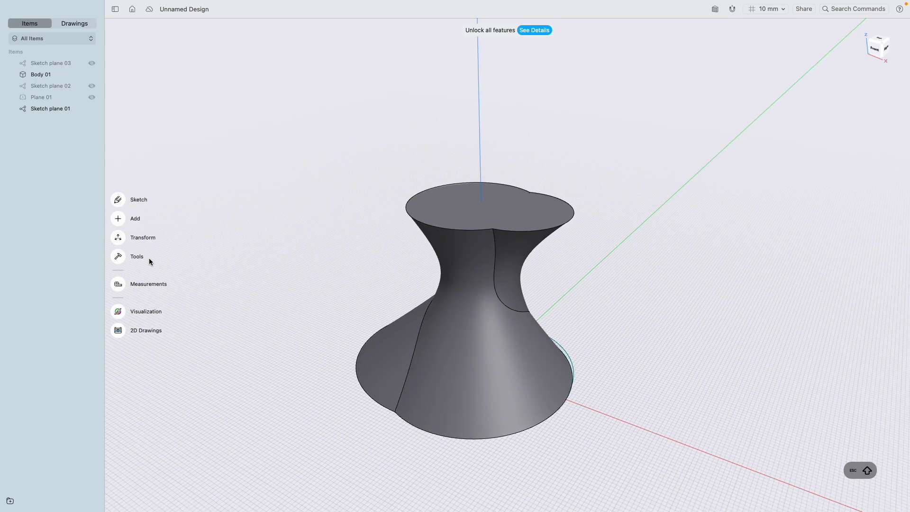
# Shell the vase with its top face removed and a thin wall thickness, leaving an open top
pyautogui.click(119, 257)
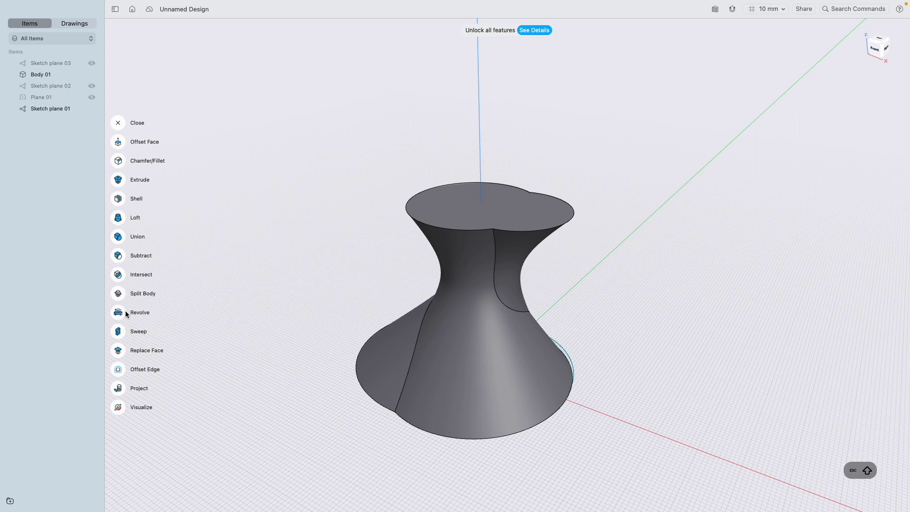
pyautogui.click(122, 199)
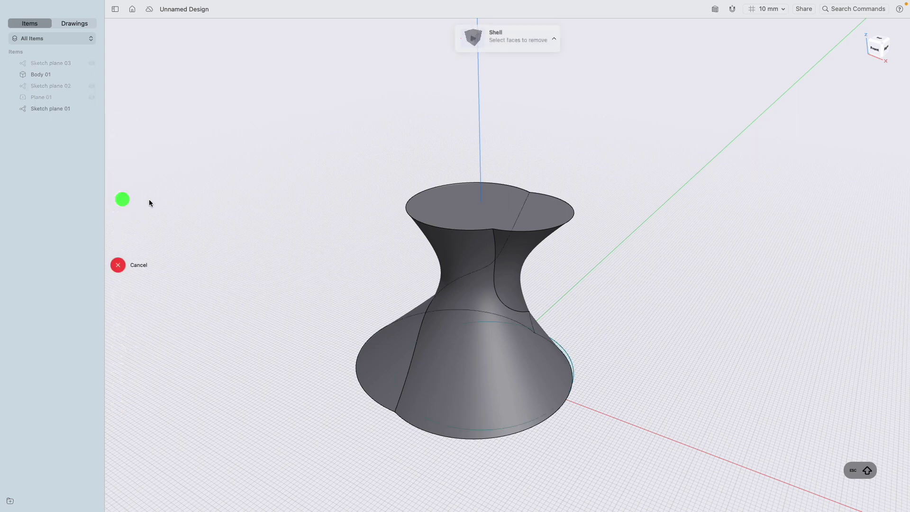
pyautogui.click(452, 213)
pyautogui.scroll(5, 450, 208)
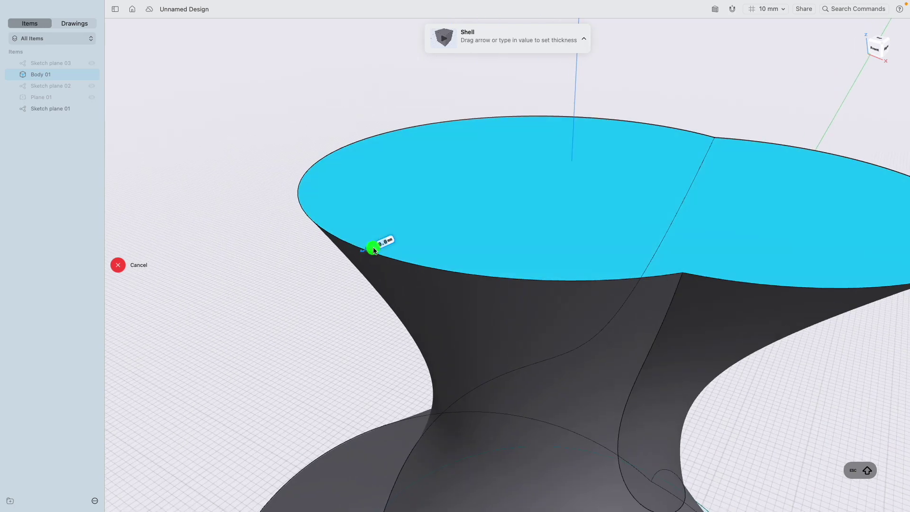
pyautogui.moveTo(374, 250); pyautogui.dragTo(392, 237)
pyautogui.click(119, 257)
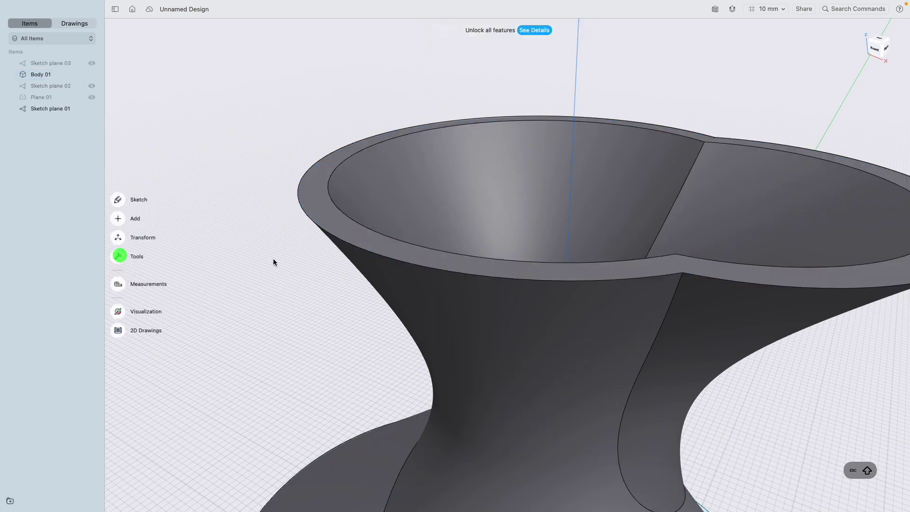
pyautogui.scroll(-10, 408, 263)
pyautogui.moveTo(410, 265); pyautogui.dragTo(342, 427, button='right')
pyautogui.scroll(3, 418, 433)
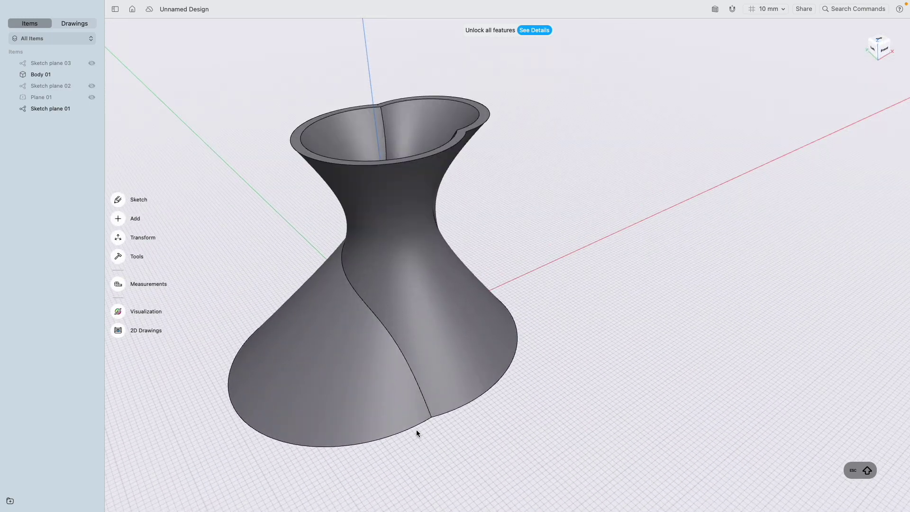
# Round the vase's bottom edge to about R16 mm
pyautogui.click(417, 431)
pyautogui.scroll(2, 418, 432)
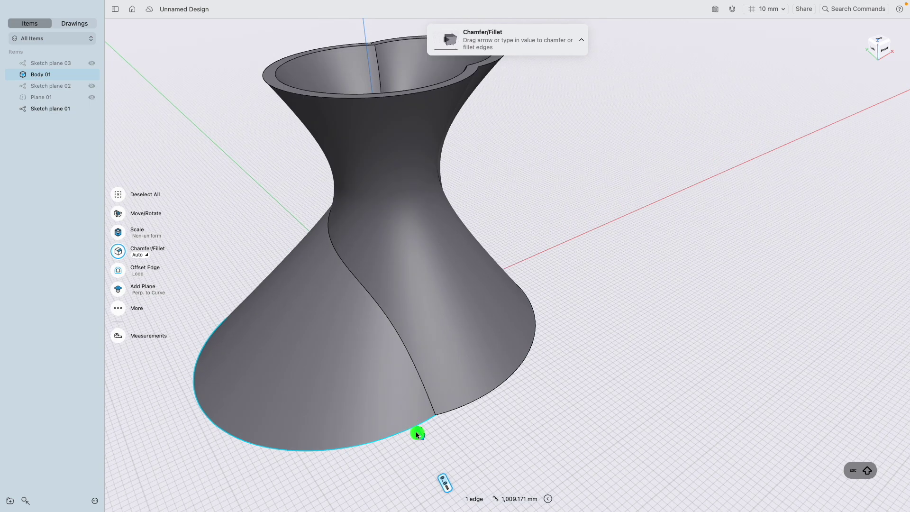
pyautogui.moveTo(412, 429); pyautogui.dragTo(441, 427)
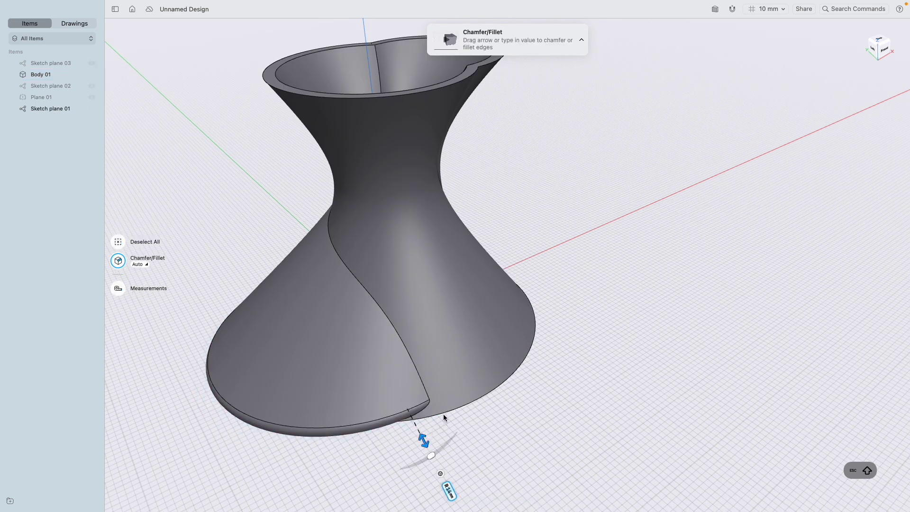
pyautogui.click(444, 419)
pyautogui.moveTo(449, 435); pyautogui.dragTo(451, 440)
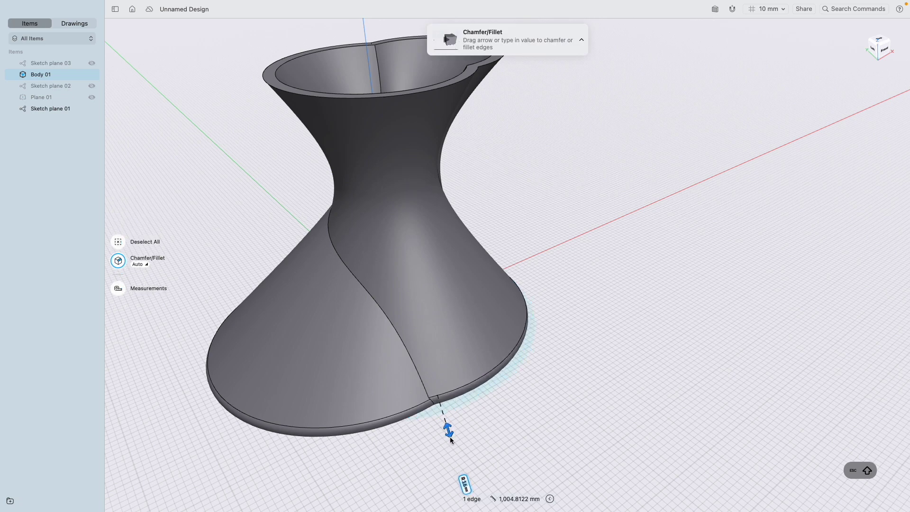
pyautogui.moveTo(451, 437); pyautogui.dragTo(450, 437)
pyautogui.moveTo(425, 297); pyautogui.dragTo(456, 359, button='middle')
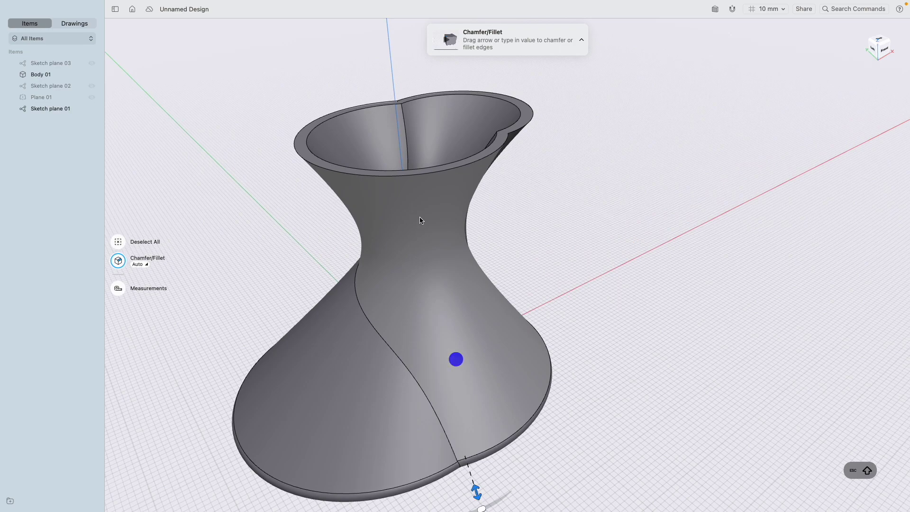
# Round the vase's top rim edge to R6 mm
pyautogui.click(422, 175)
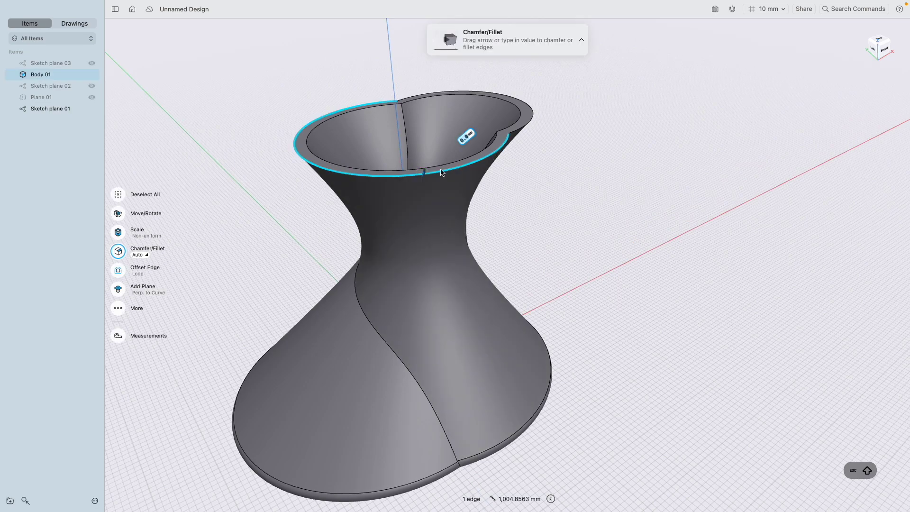
pyautogui.scroll(3, 433, 174)
pyautogui.scroll(-5, 432, 175)
pyautogui.moveTo(434, 184); pyautogui.dragTo(486, 190, button='right')
pyautogui.moveTo(463, 183)
pyautogui.mouseDown()
pyautogui.moveTo(476, 180)
pyautogui.moveTo(449, 183)
pyautogui.moveTo(465, 182)
pyautogui.mouseUp()
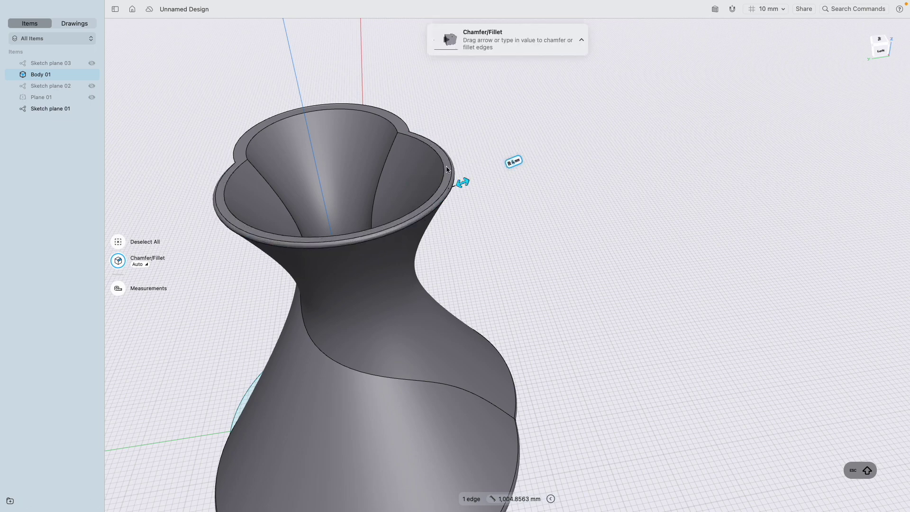
pyautogui.click(400, 118)
pyautogui.moveTo(414, 108); pyautogui.dragTo(413, 106)
pyautogui.click(486, 134)
pyautogui.scroll(-5, 477, 175)
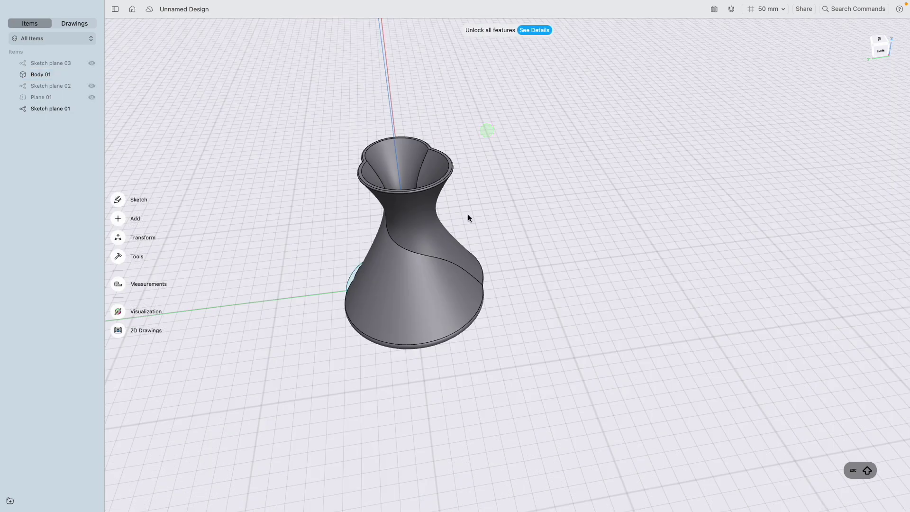
pyautogui.moveTo(418, 246); pyautogui.dragTo(603, 321, button='middle')
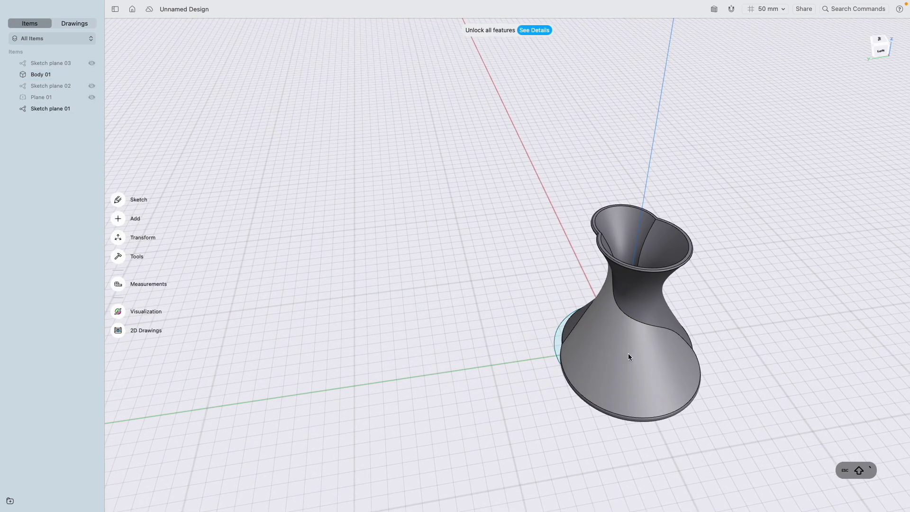
pyautogui.rightClick(604, 351)
pyautogui.moveTo(693, 327); pyautogui.dragTo(561, 299, button='middle')
pyautogui.moveTo(610, 281); pyautogui.dragTo(522, 274, button='middle')
pyautogui.moveTo(404, 307); pyautogui.dragTo(479, 287, button='right')
pyautogui.moveTo(422, 307); pyautogui.dragTo(551, 290, button='middle')
pyautogui.scroll(5, 551, 290)
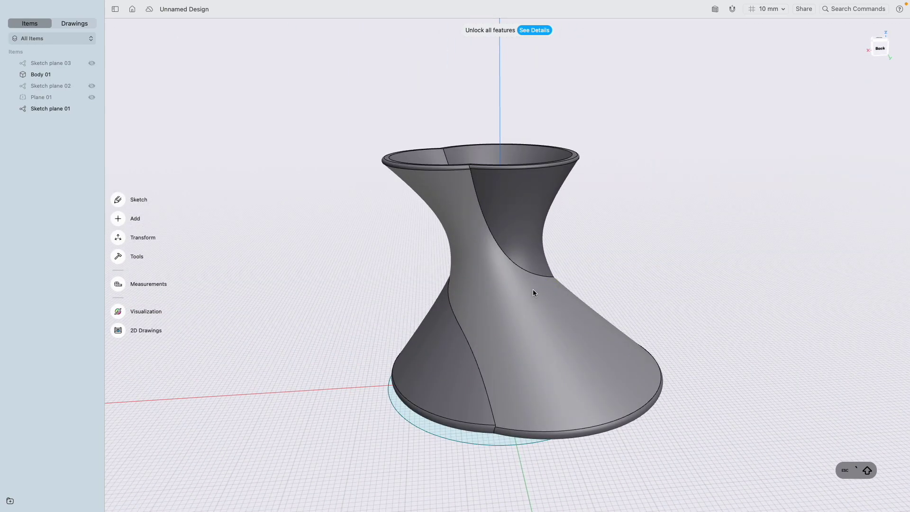
pyautogui.scroll(-5, 508, 282)
pyautogui.moveTo(456, 300); pyautogui.dragTo(524, 316, button='right')
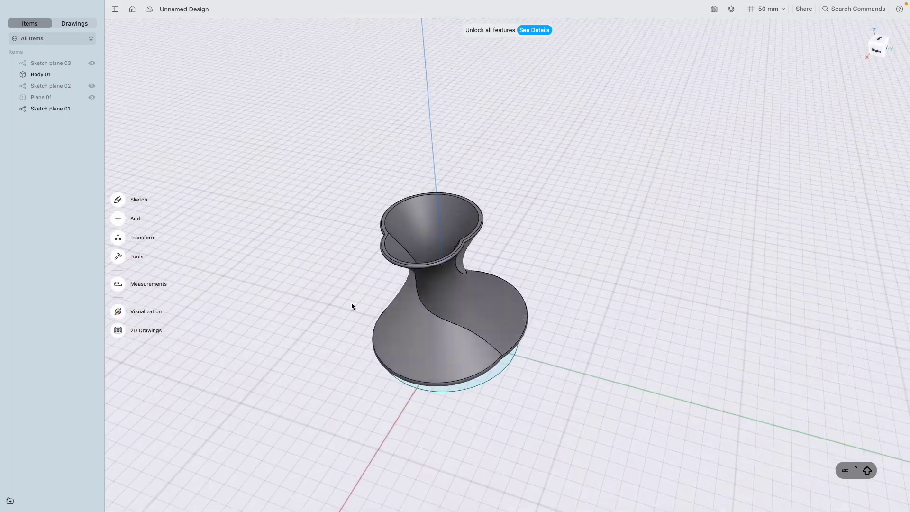
pyautogui.click(123, 313)
# Open Visualization and start its free trial
pyautogui.click(559, 127)
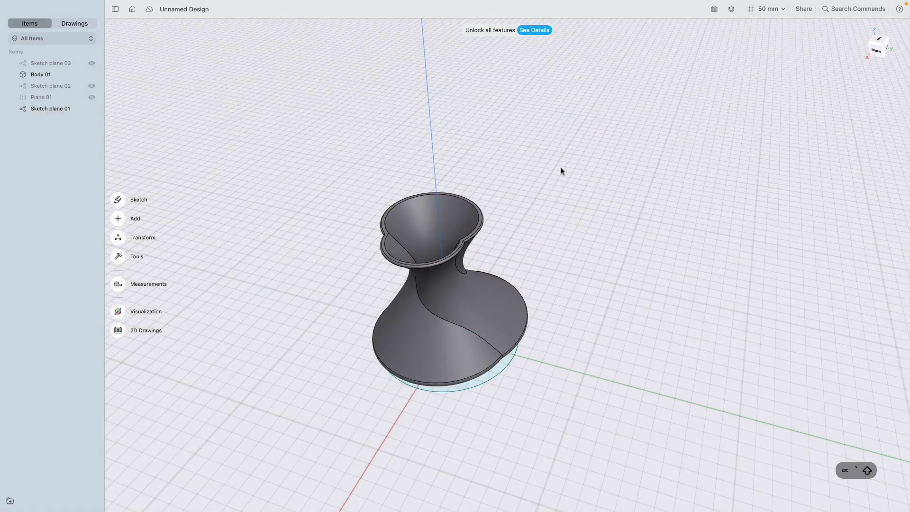
pyautogui.click(121, 313)
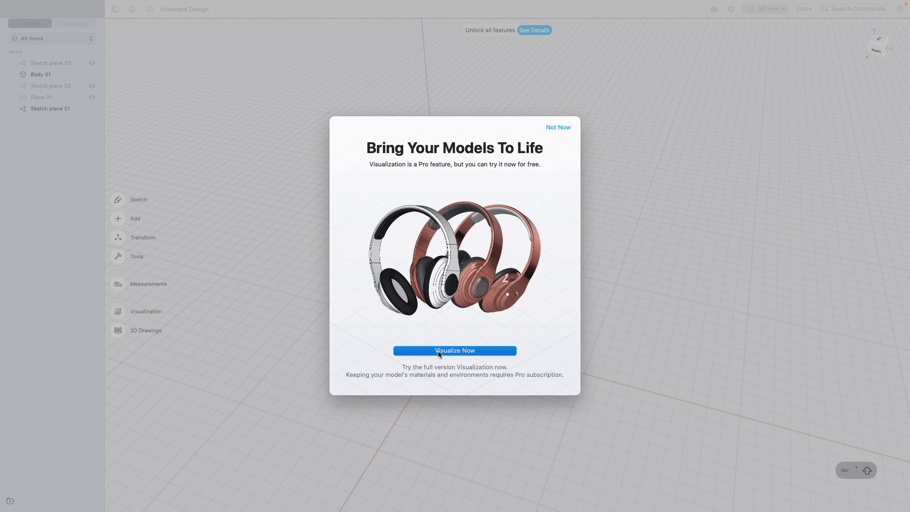
pyautogui.click(438, 351)
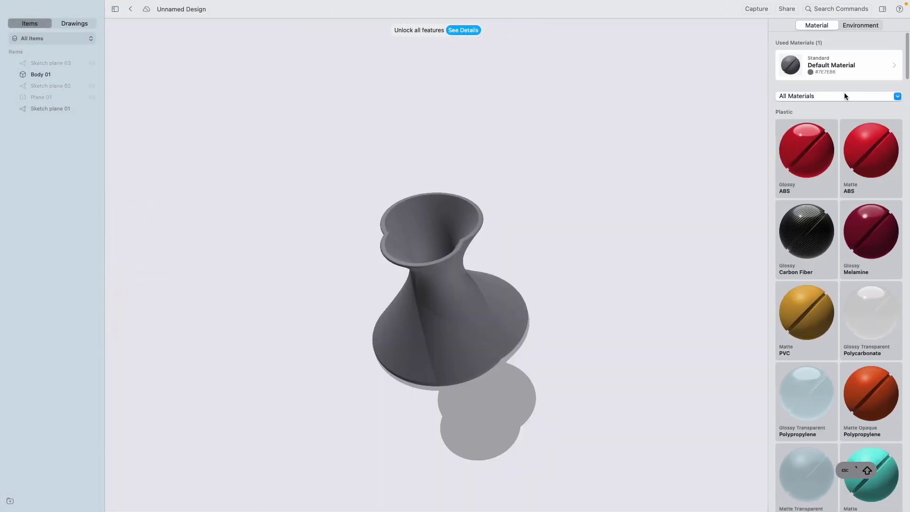
# Filter materials to Glass and apply Translucent Glass - Thick to the vase
pyautogui.click(845, 95)
pyautogui.click(825, 149)
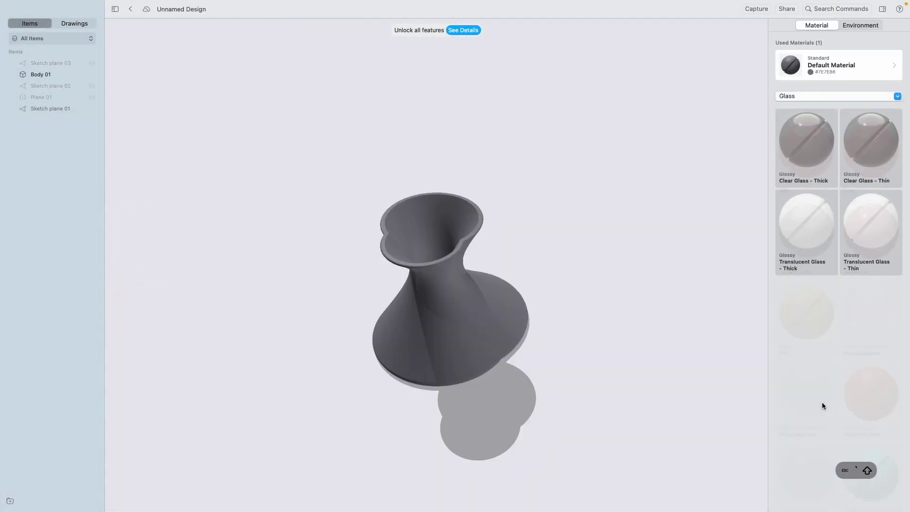
pyautogui.moveTo(801, 237); pyautogui.dragTo(476, 322)
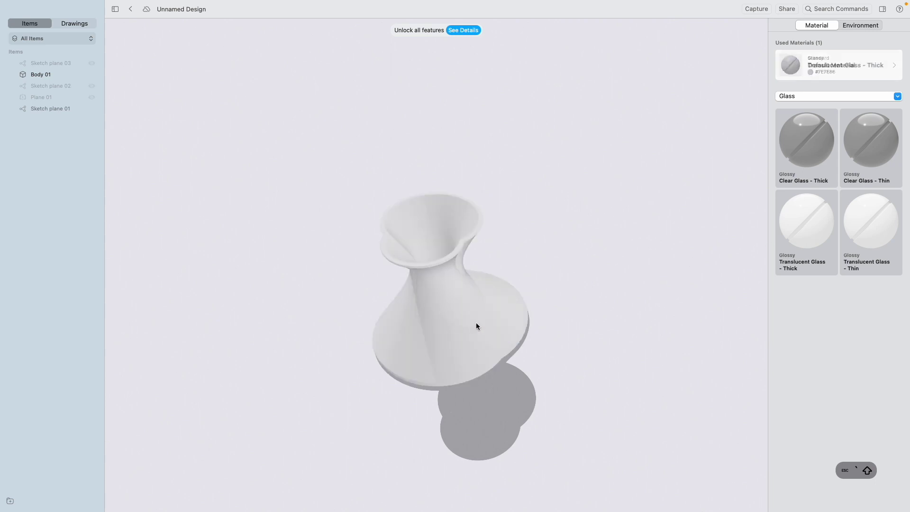
pyautogui.scroll(5, 457, 266)
pyautogui.moveTo(460, 259); pyautogui.dragTo(431, 335, button='right')
pyautogui.scroll(-8, 431, 334)
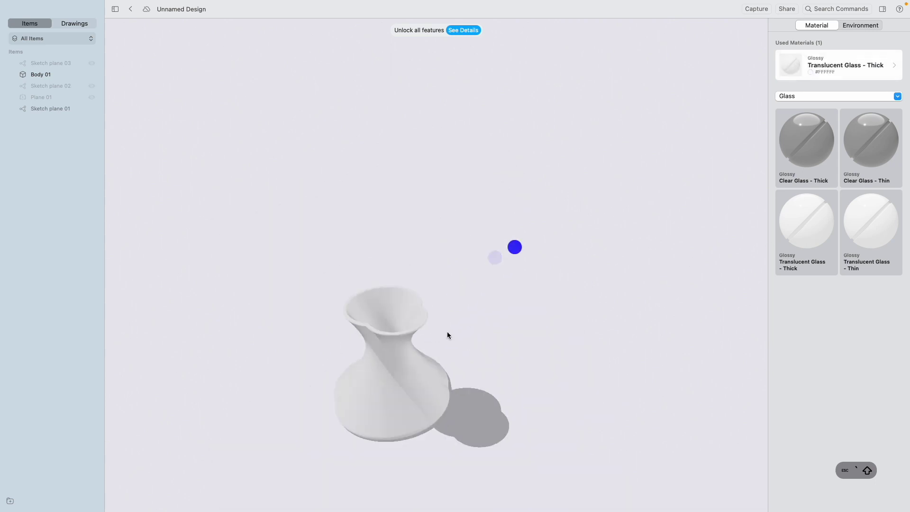
pyautogui.moveTo(447, 331); pyautogui.dragTo(570, 222, button='middle')
pyautogui.scroll(2, 559, 242)
pyautogui.moveTo(570, 221); pyautogui.dragTo(550, 239, button='right')
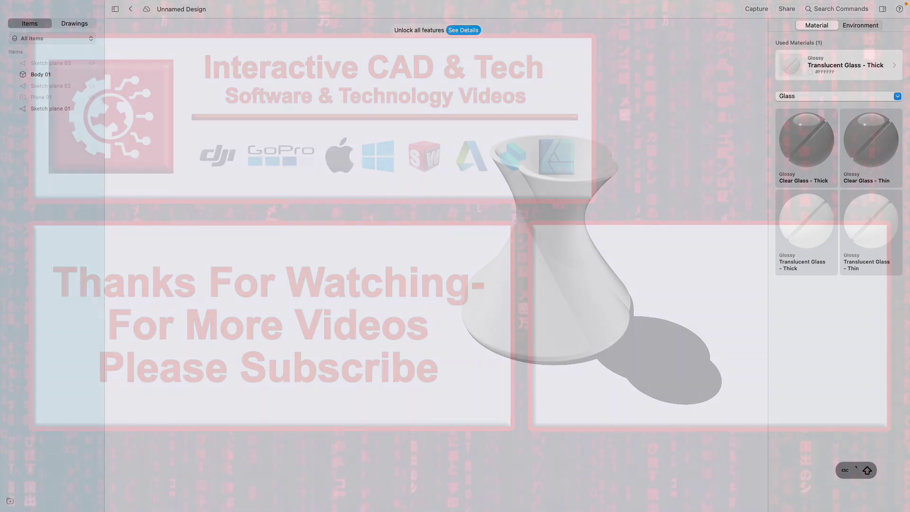